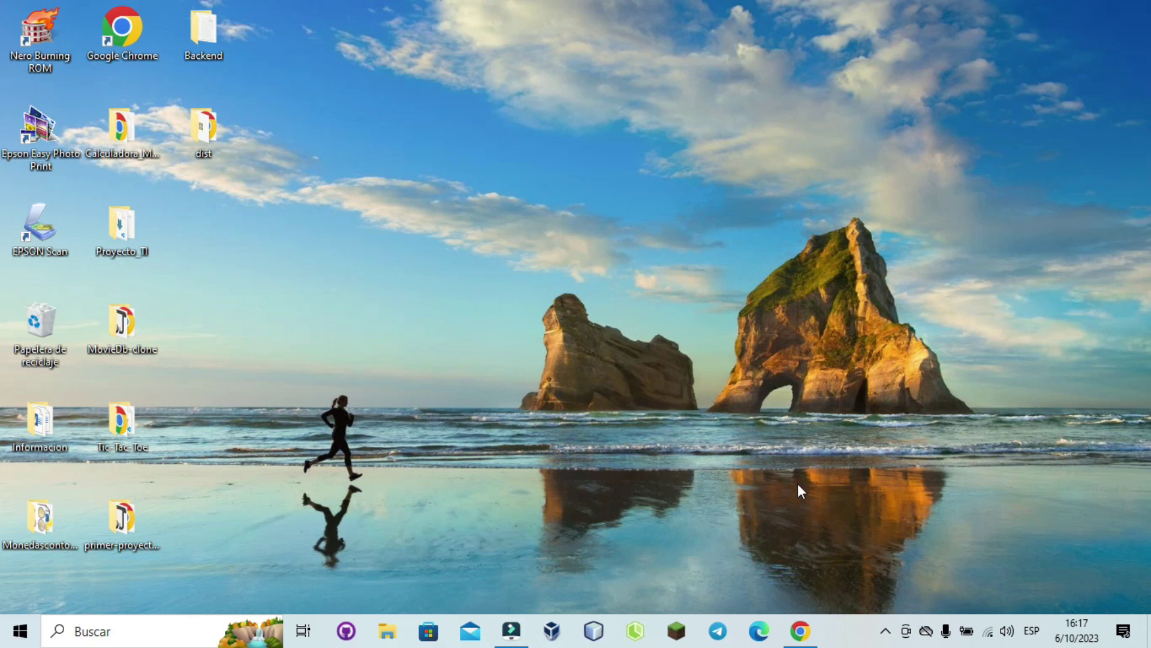
Launch Google Chrome from the Windows taskbar
{"action": "left_click", "coordinate": [809, 629]}
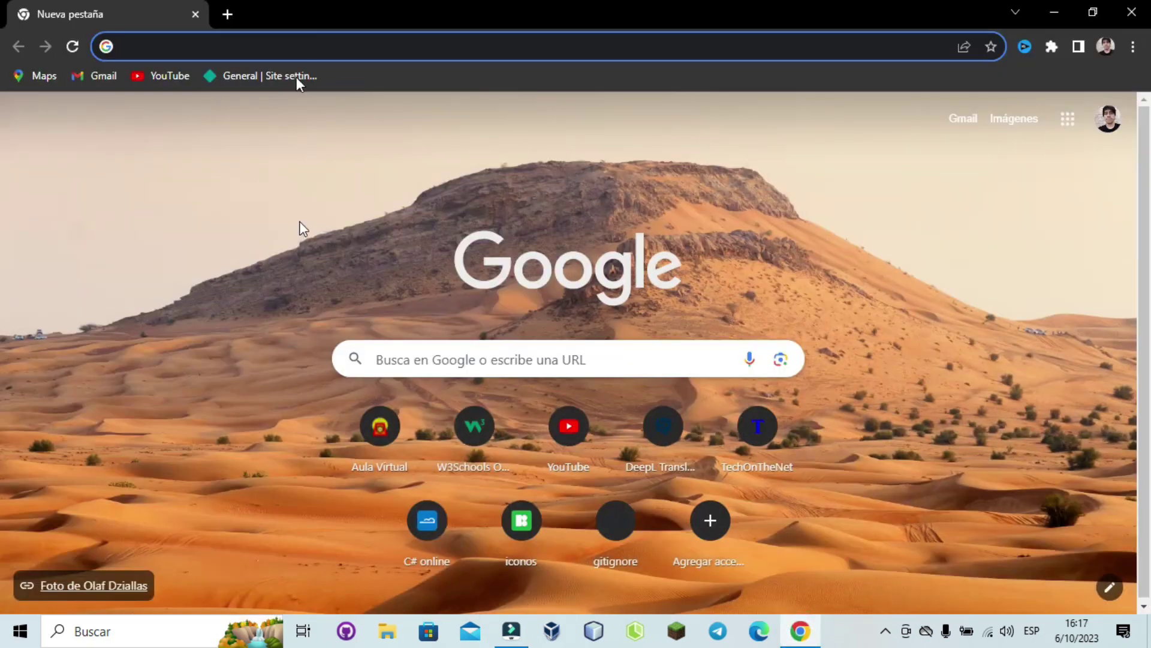
Search Google for 'netlify' and open the Netlify login page from the results
{"action": "left_click", "coordinate": [454, 364]}
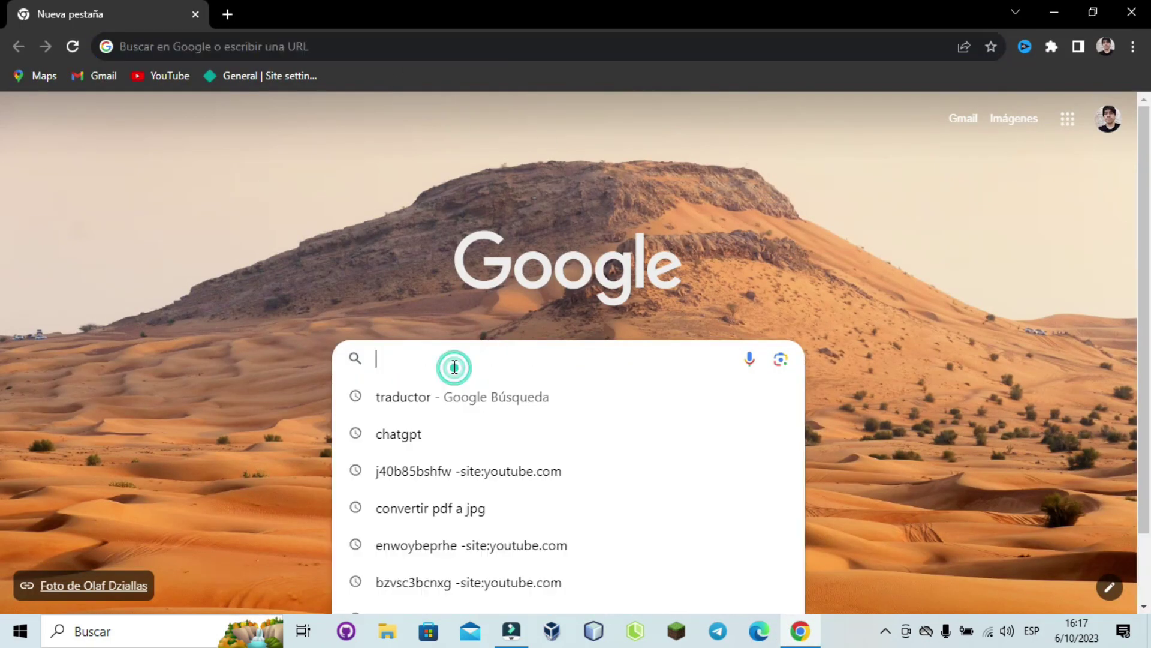
{"action": "type", "text": "netlify"}
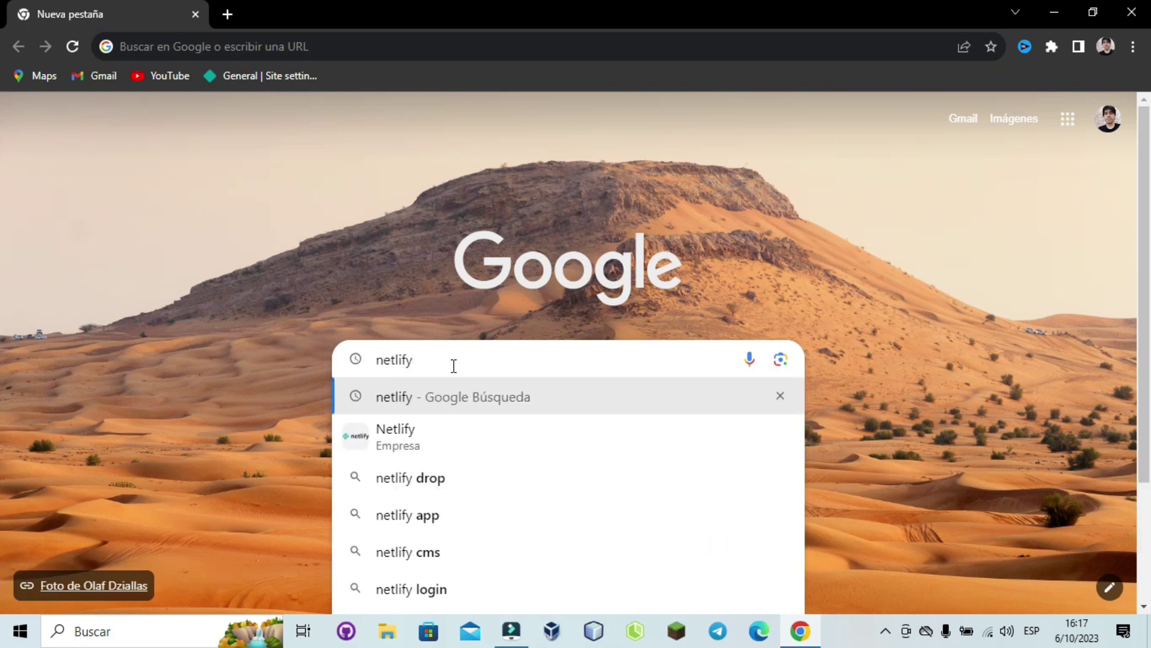
{"action": "key", "text": "Return"}
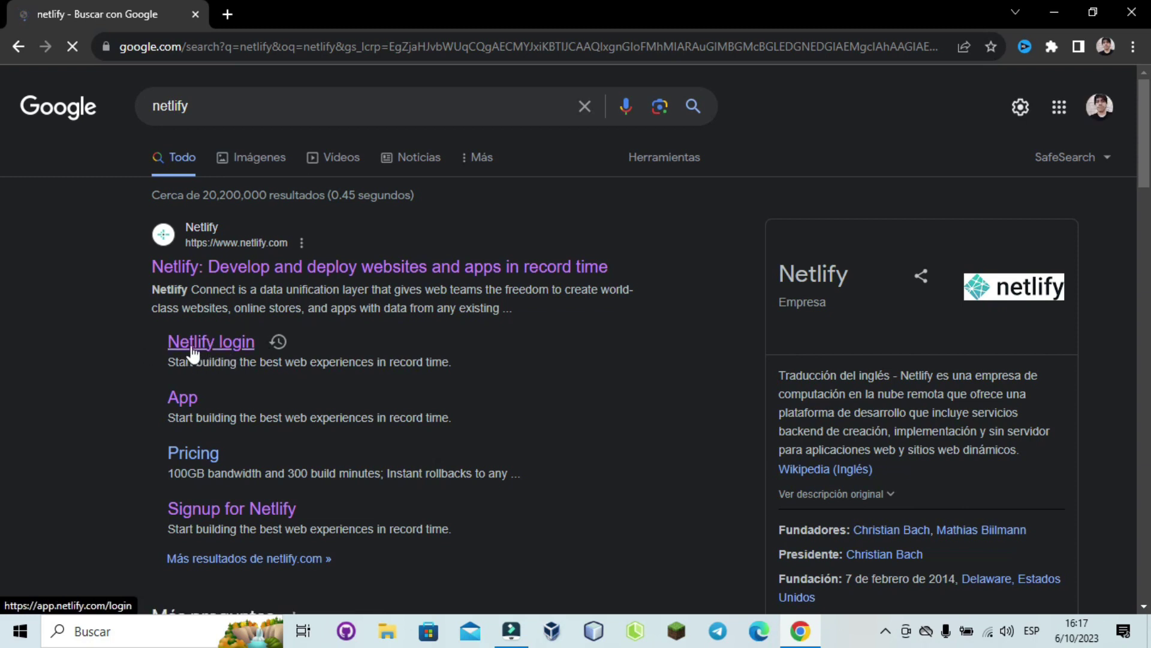
{"action": "left_click", "coordinate": [204, 344]}
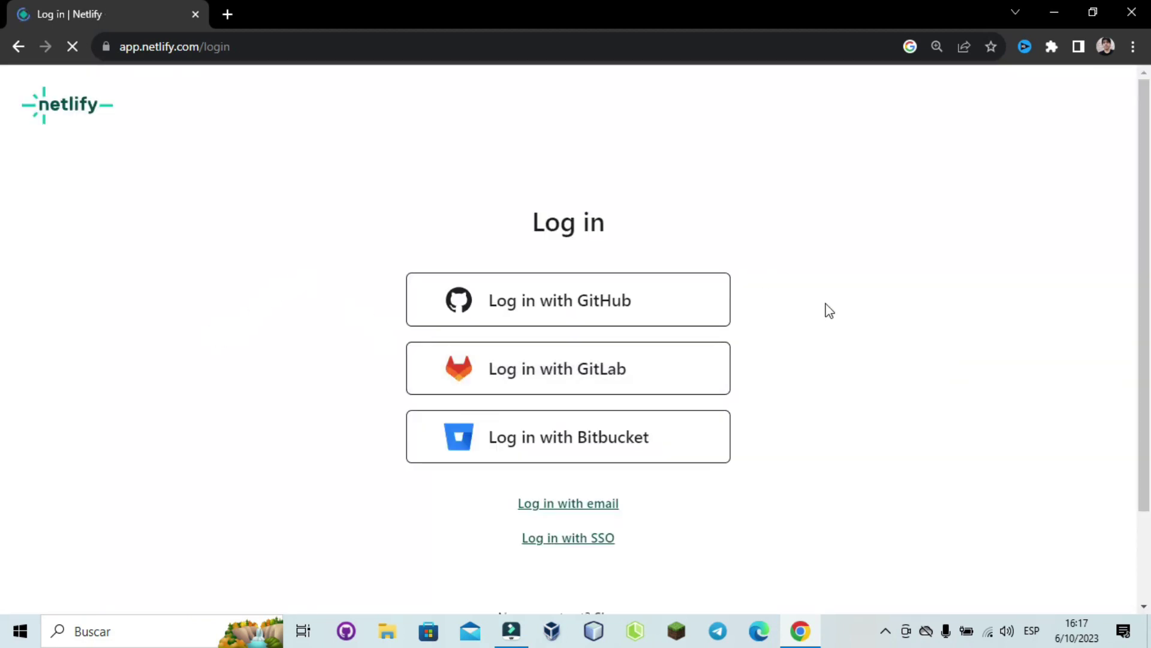
Translate the Netlify login page into Spanish, then choose to sign up with email
{"action": "scroll", "coordinate": [925, 284], "scroll_direction": "down", "scroll_amount": 1}
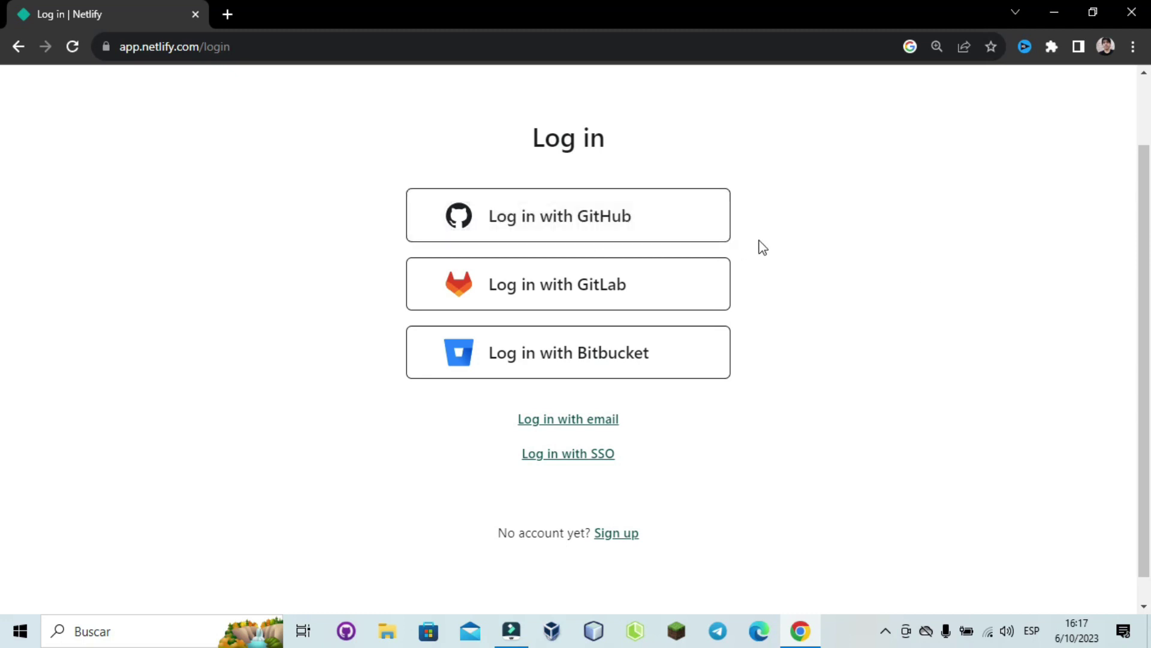
{"action": "scroll", "coordinate": [815, 282], "scroll_direction": "down", "scroll_amount": 1}
{"action": "right_click", "coordinate": [804, 294]}
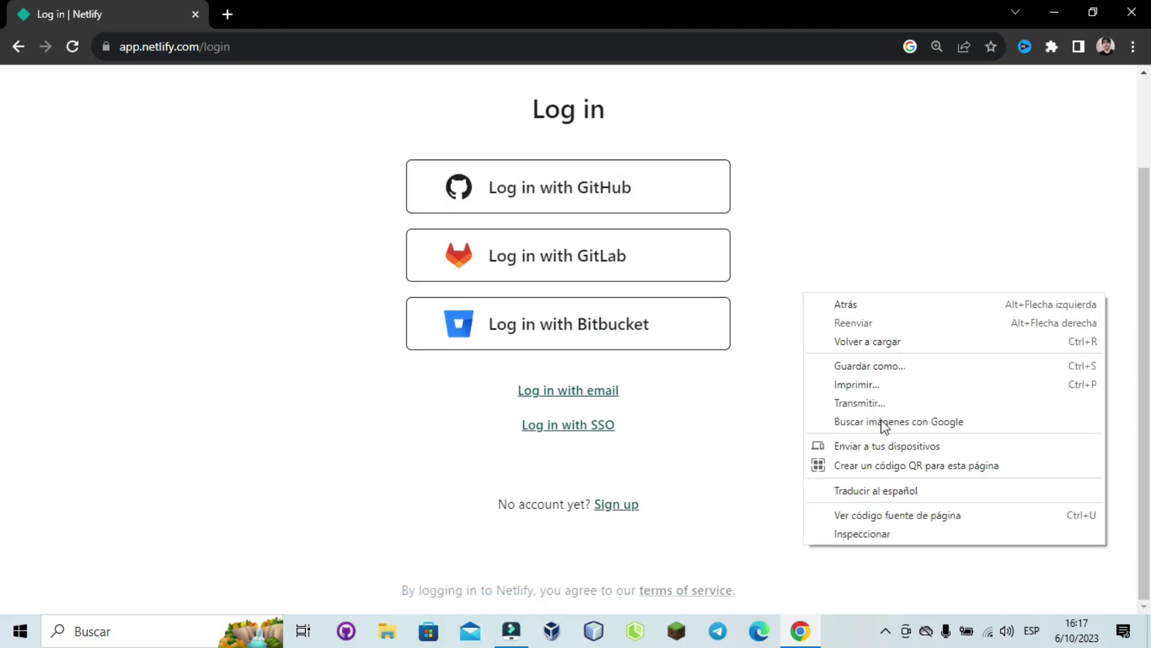
{"action": "left_click", "coordinate": [877, 490]}
{"action": "left_click", "coordinate": [981, 81]}
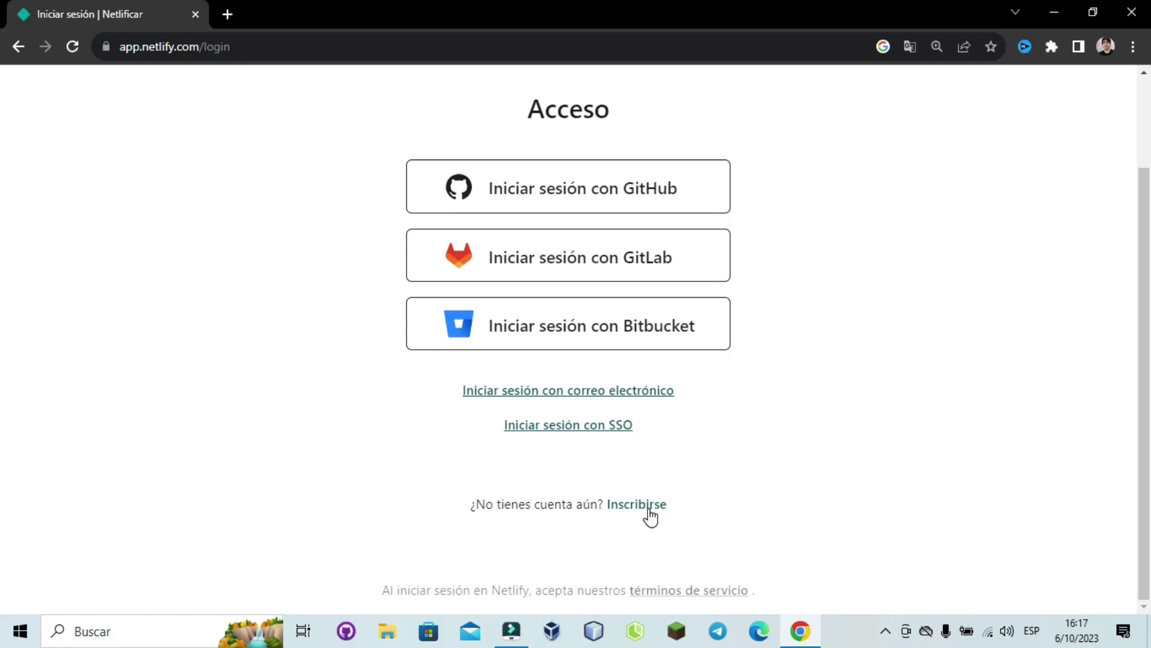
{"action": "left_click", "coordinate": [650, 507]}
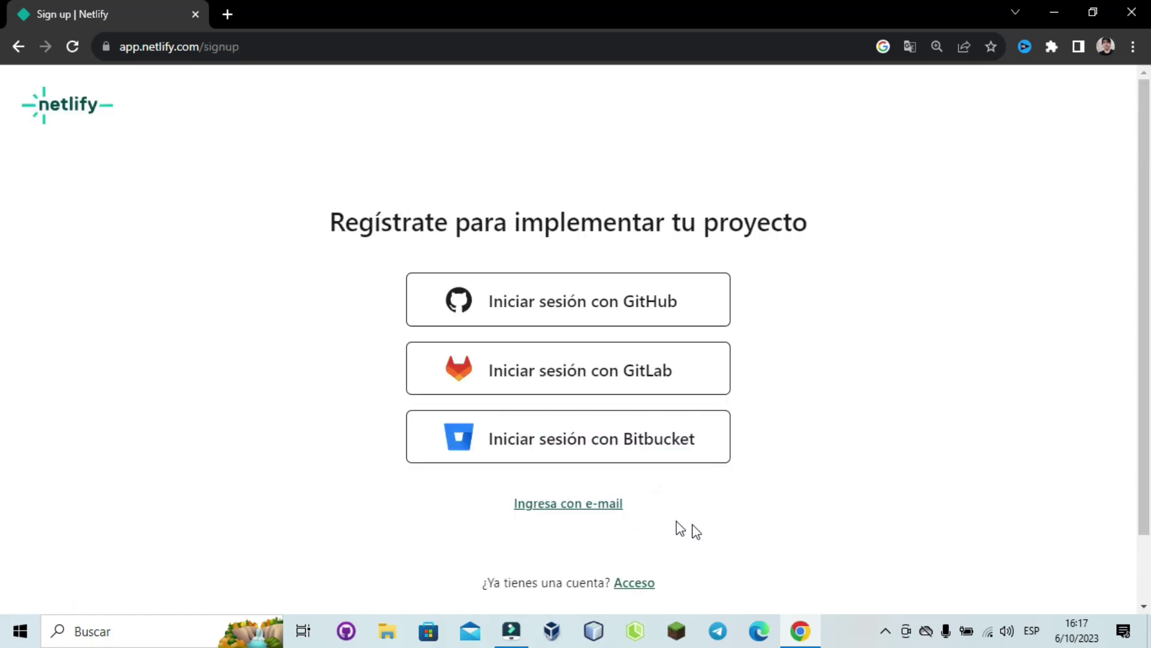
{"action": "left_click", "coordinate": [587, 512]}
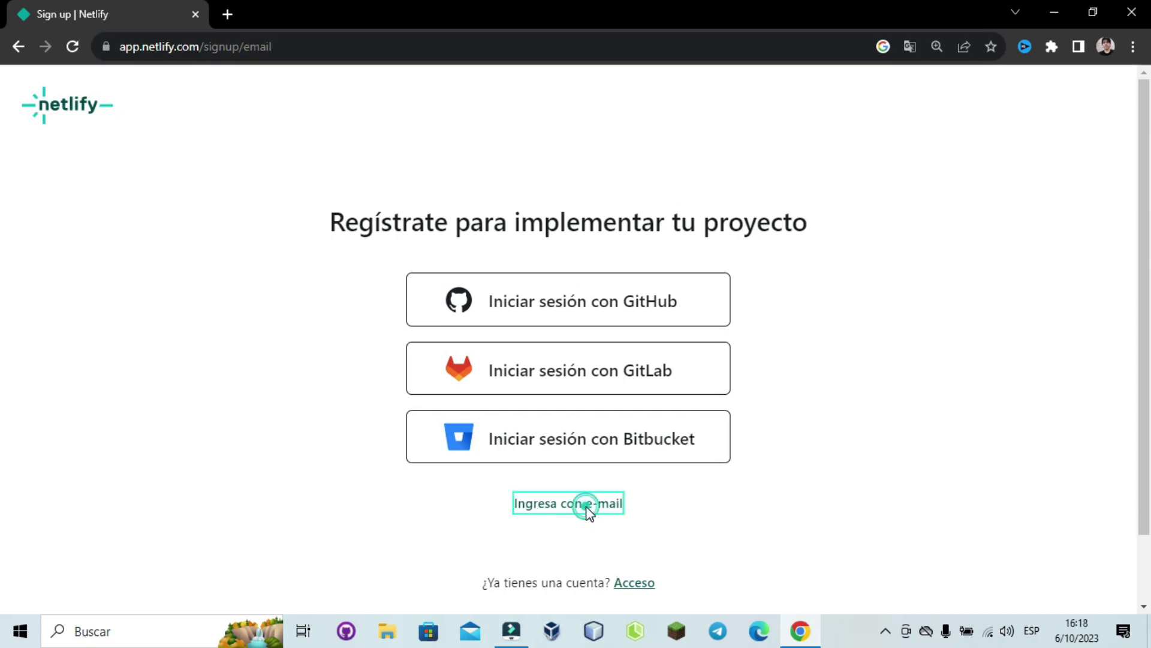
Enter the sign-up email address and account password, then submit the registration form
{"action": "left_click", "coordinate": [620, 295]}
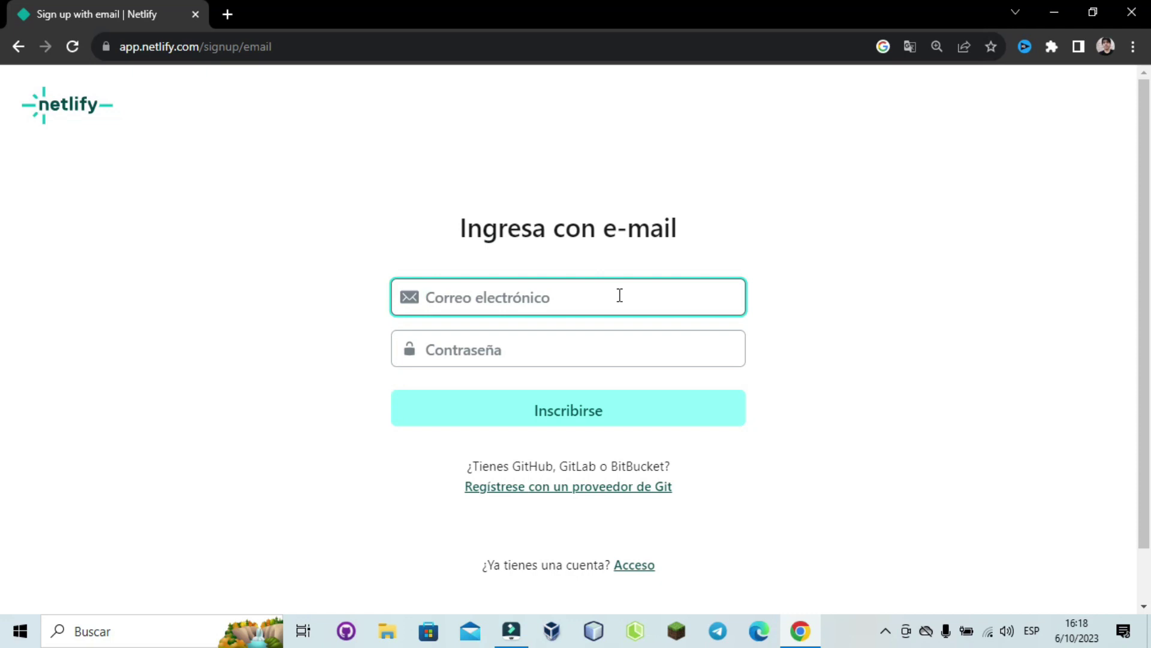
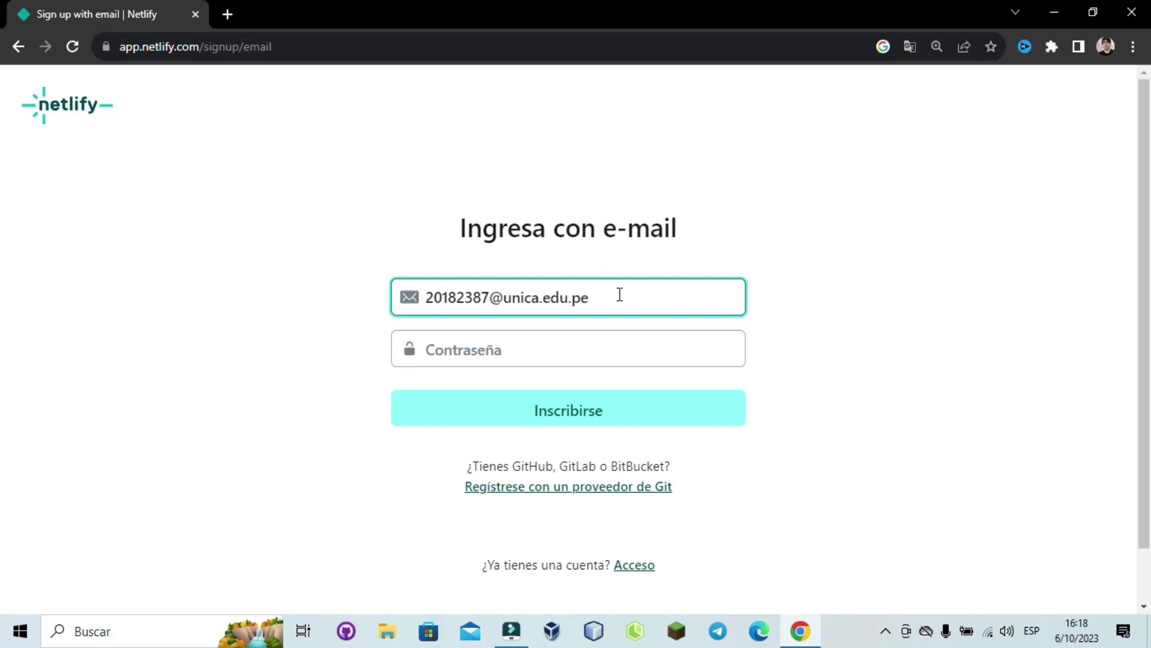
{"action": "left_click", "coordinate": [598, 349]}
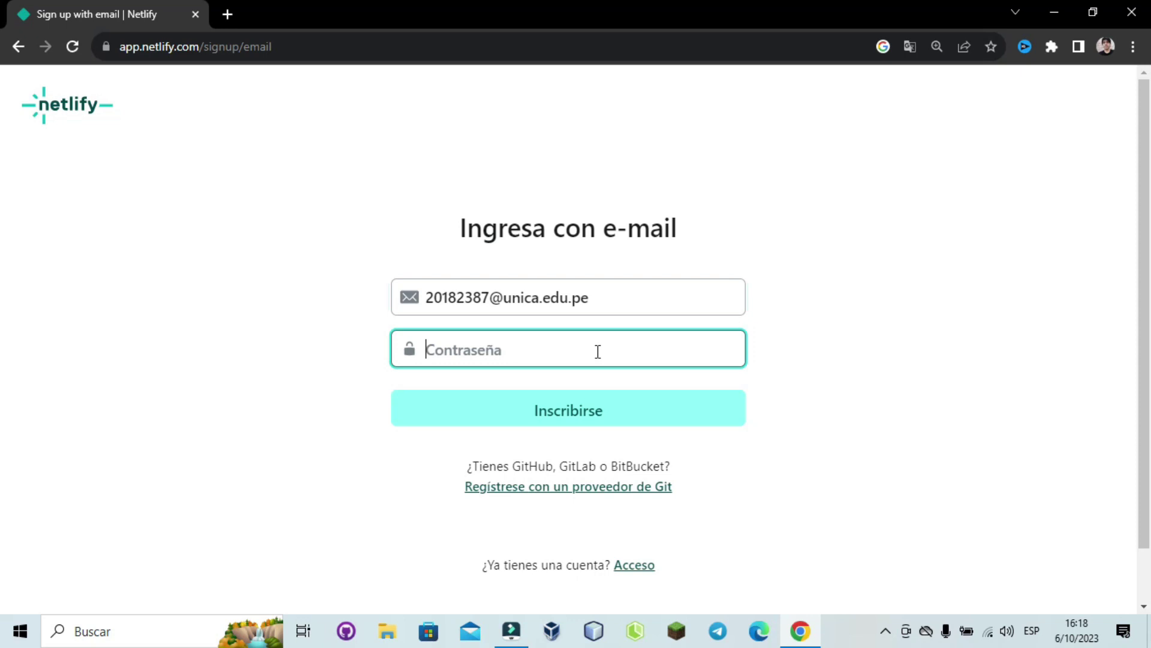
{"action": "type", "text": "••"}
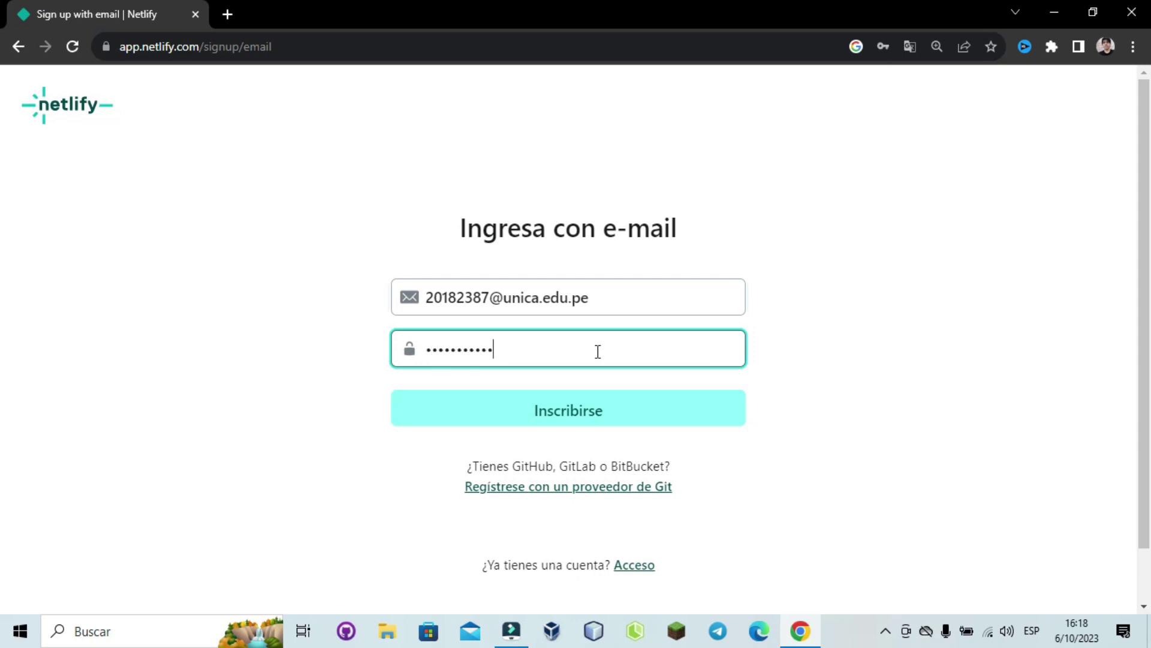
{"action": "type", "text": "•"}
{"action": "key", "text": "Return"}
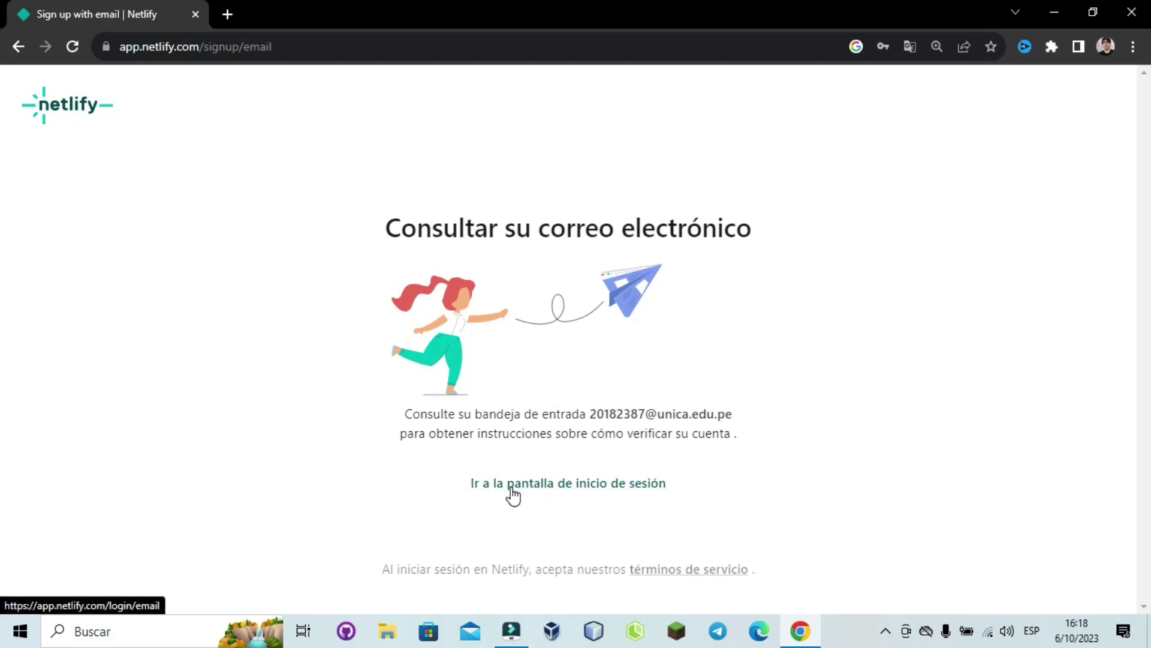
Open Gmail in a new tab and switch to the account used for signing up
{"action": "left_click", "coordinate": [589, 492]}
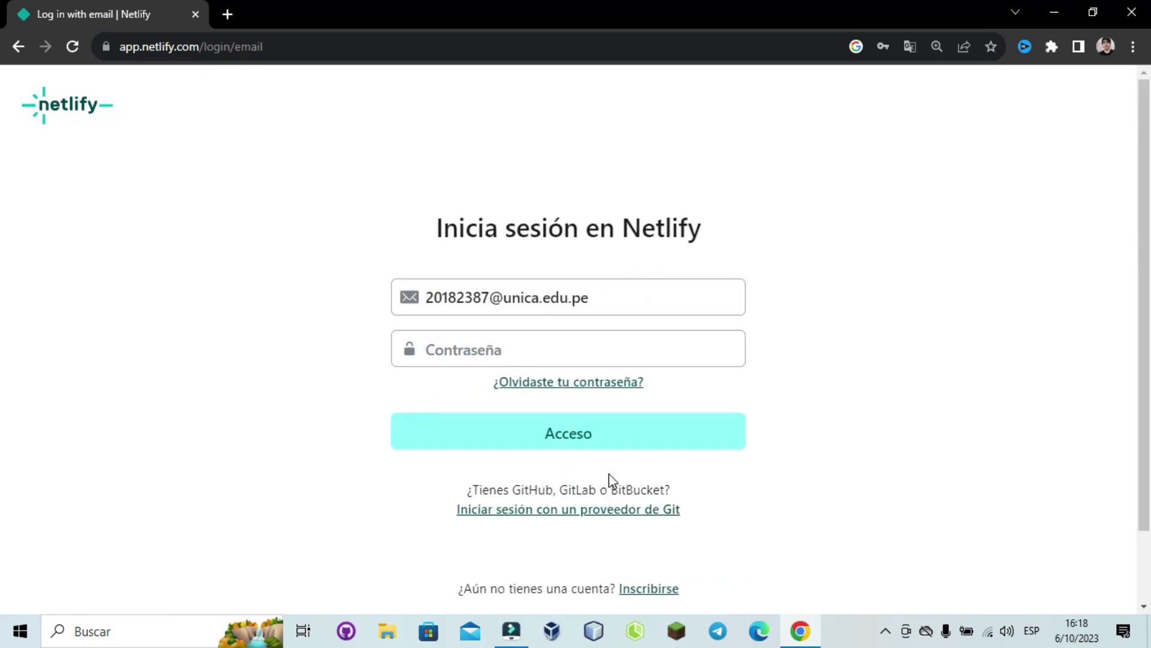
{"action": "left_click", "coordinate": [228, 13]}
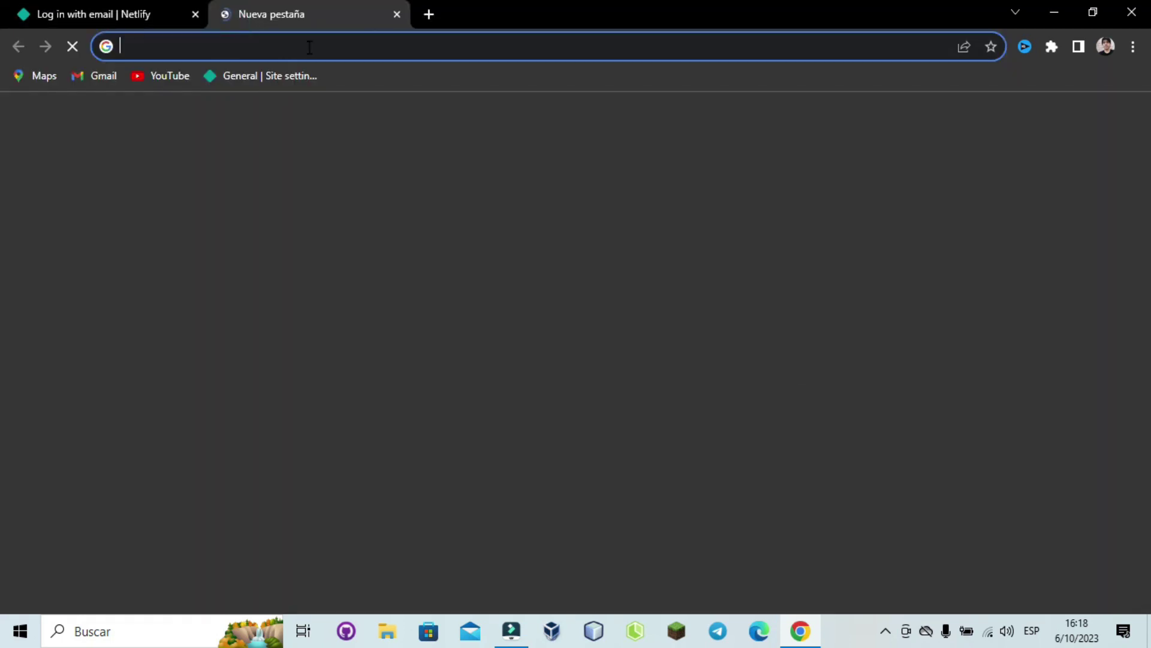
{"action": "left_click", "coordinate": [308, 46]}
{"action": "type", "text": "gma"}
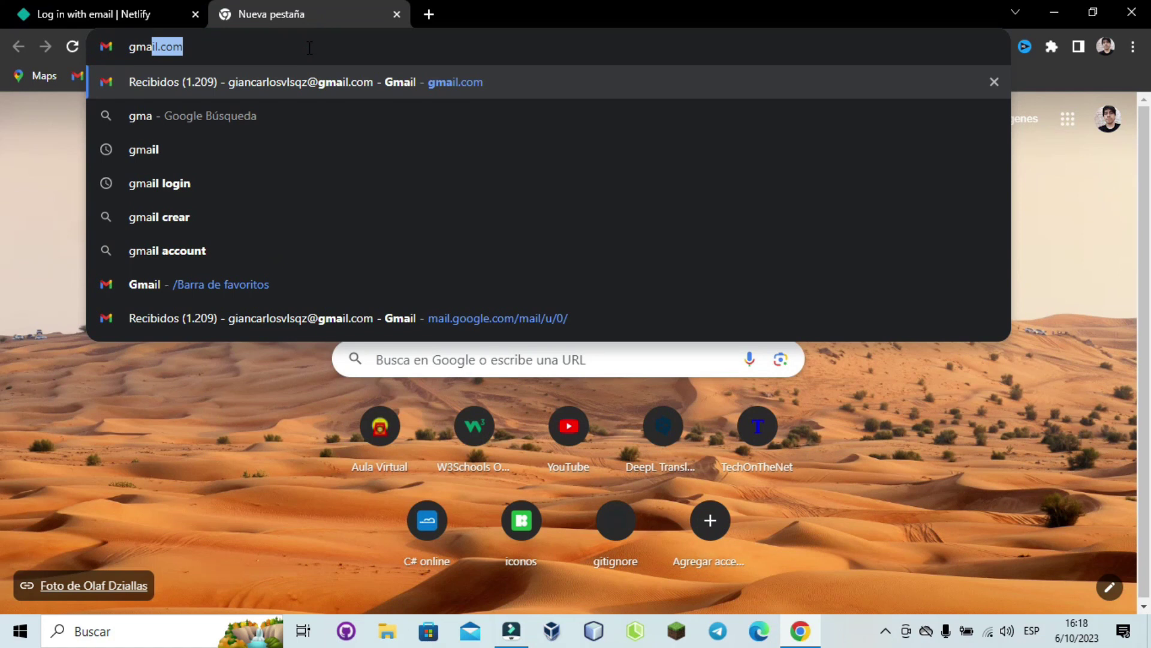
{"action": "left_click", "coordinate": [318, 81]}
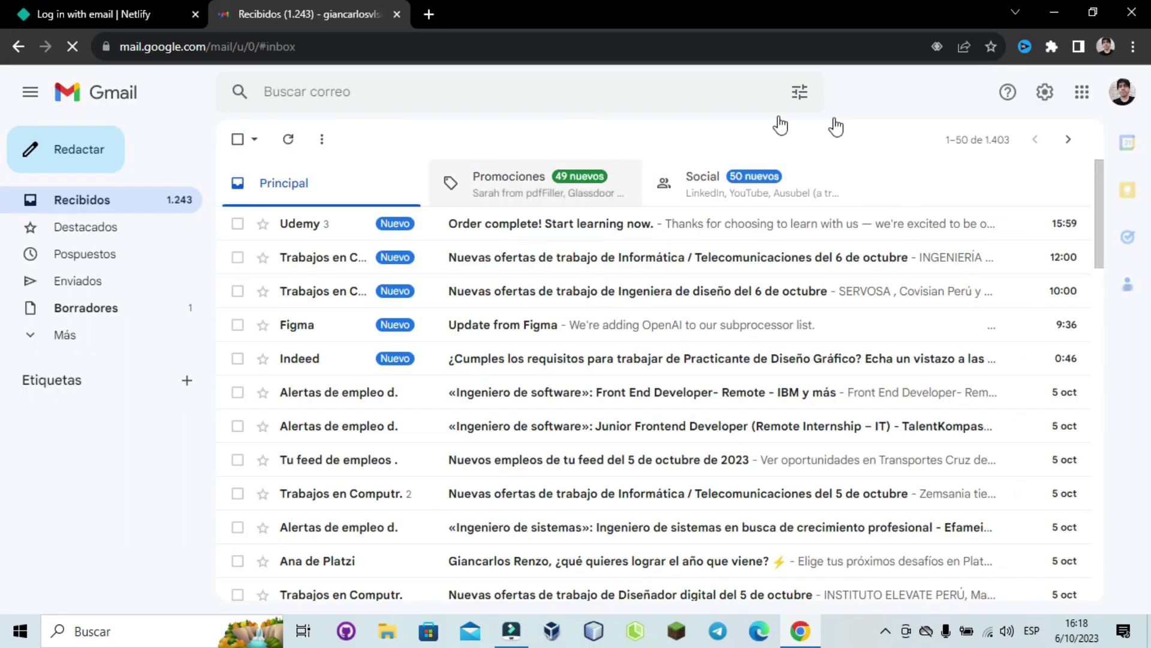
{"action": "left_click", "coordinate": [1123, 96]}
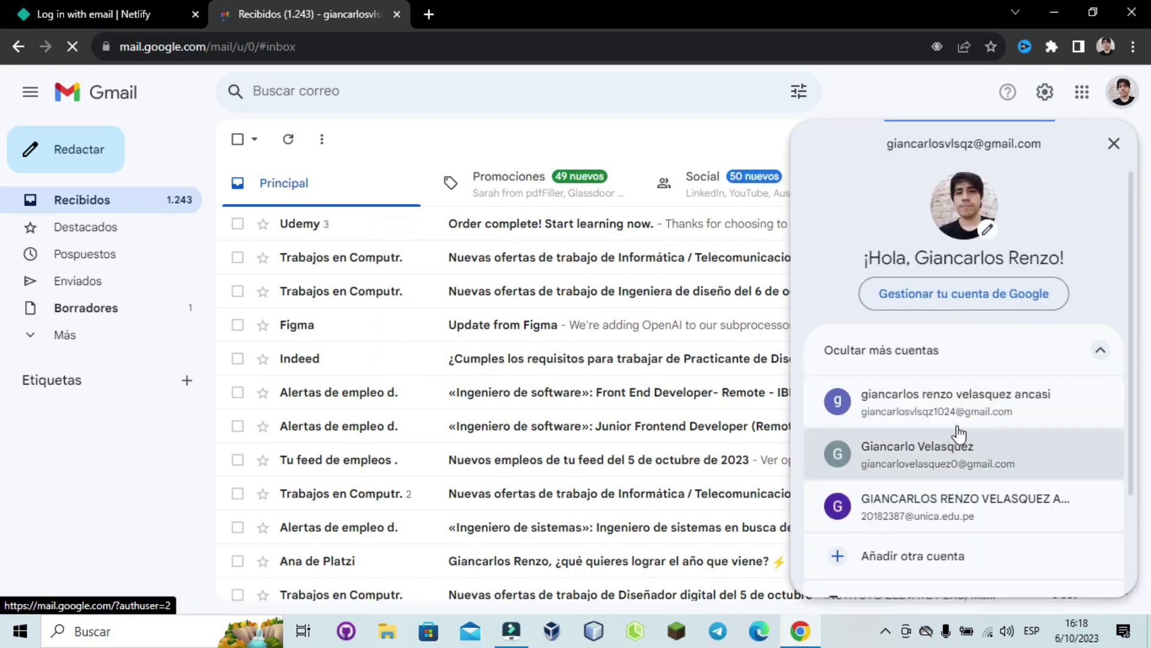
{"action": "left_click", "coordinate": [924, 511]}
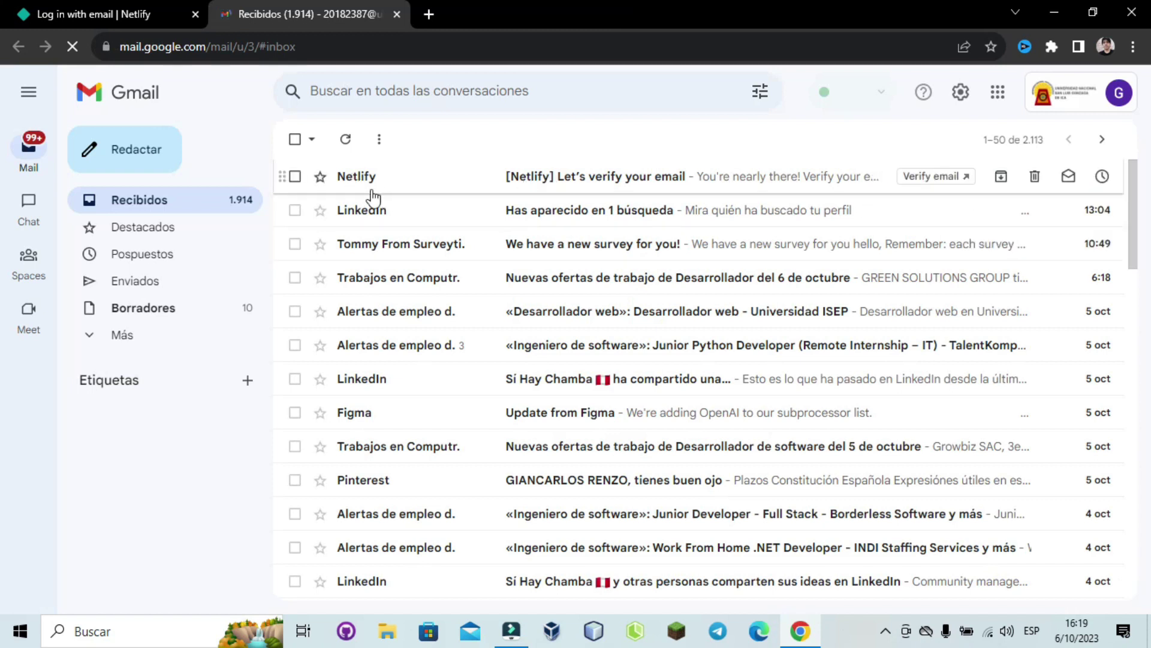
Open Netlify's verification email, translate it into Spanish, and follow its Verify email link
{"action": "left_click", "coordinate": [526, 176]}
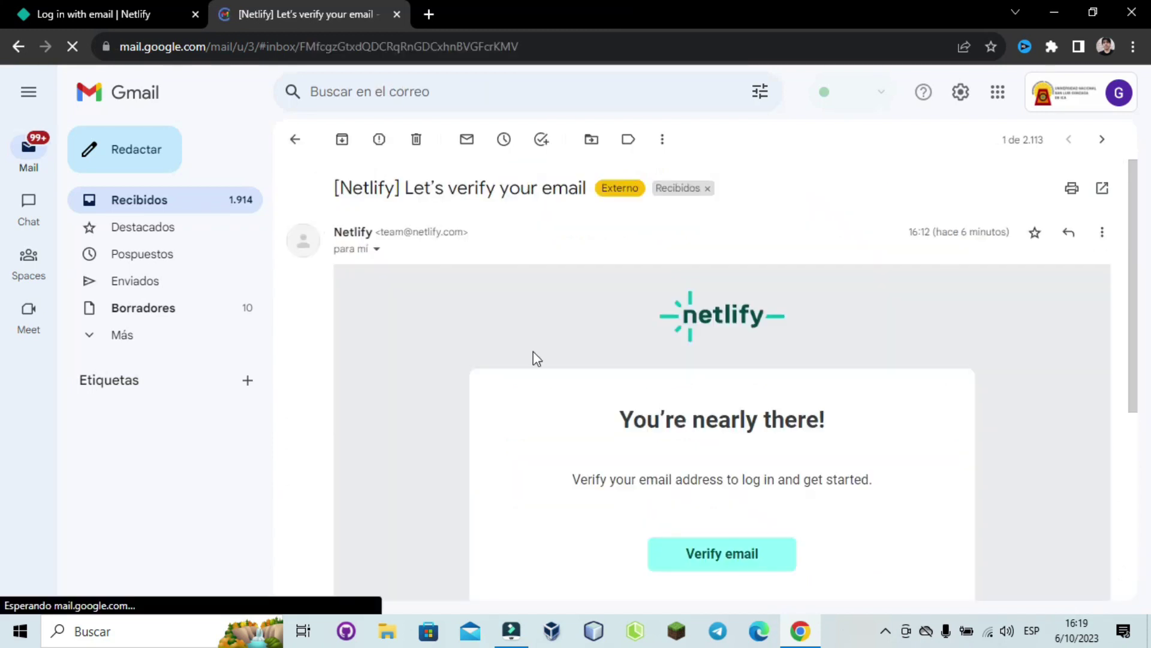
{"action": "right_click", "coordinate": [537, 358]}
{"action": "left_click", "coordinate": [576, 546]}
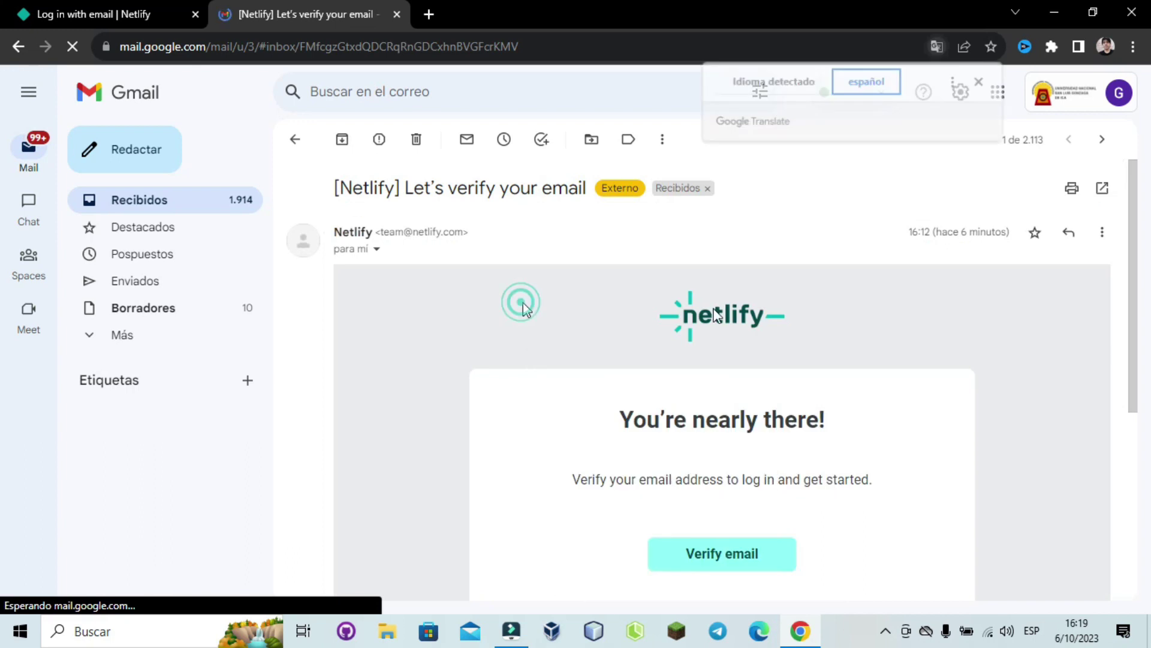
{"action": "scroll", "coordinate": [748, 393], "scroll_direction": "down", "scroll_amount": 2}
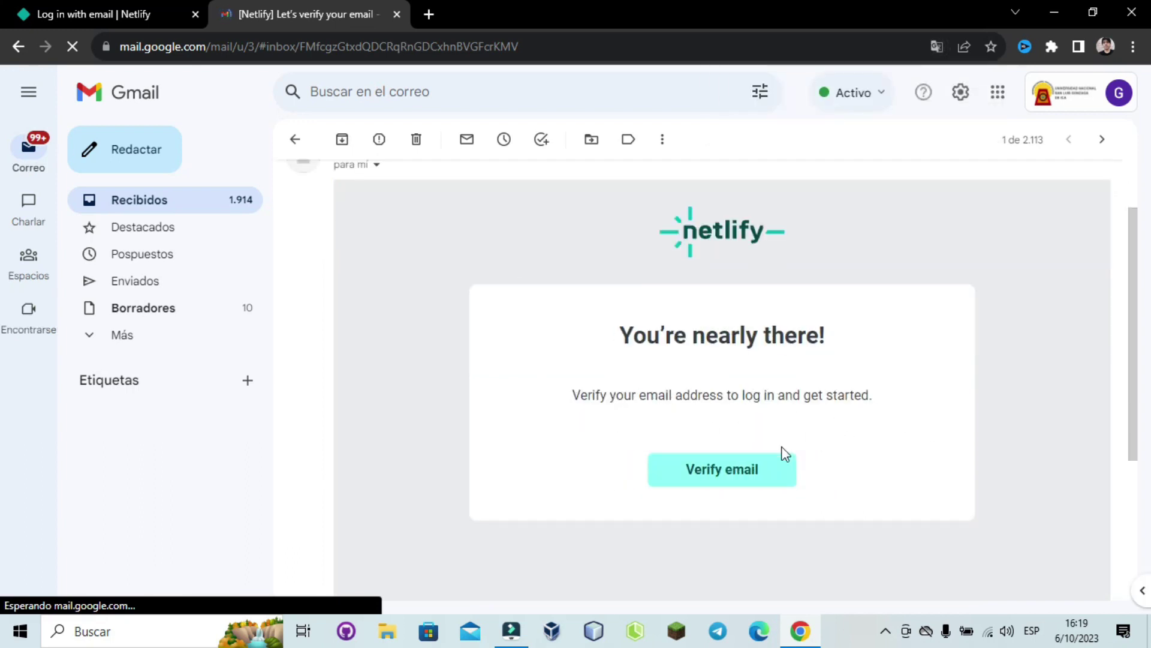
{"action": "left_click", "coordinate": [739, 474]}
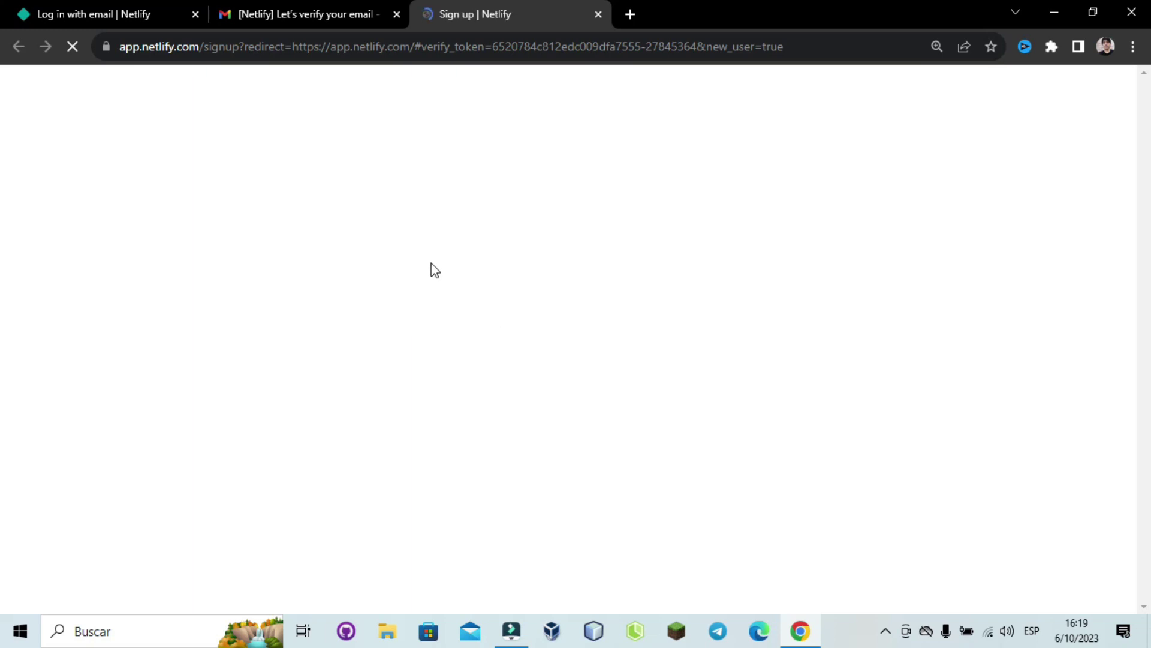
Close the Gmail tab, translate the signup questions page into Spanish, and close the leftover login tab
{"action": "left_click", "coordinate": [394, 24]}
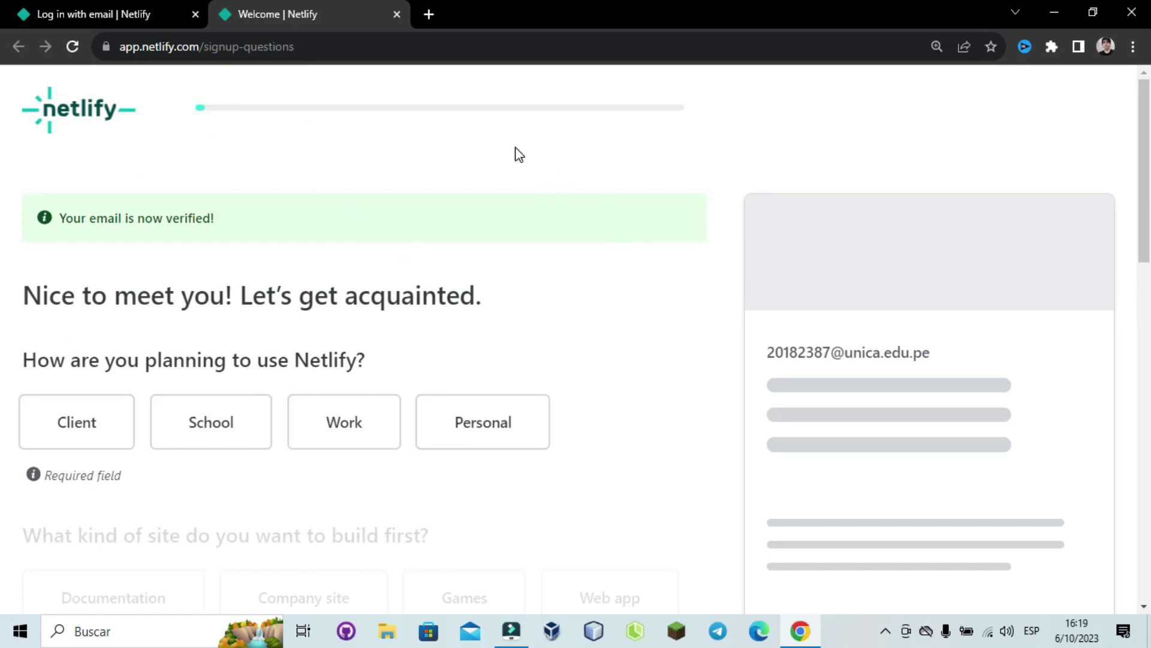
{"action": "right_click", "coordinate": [516, 150]}
{"action": "left_click", "coordinate": [598, 343]}
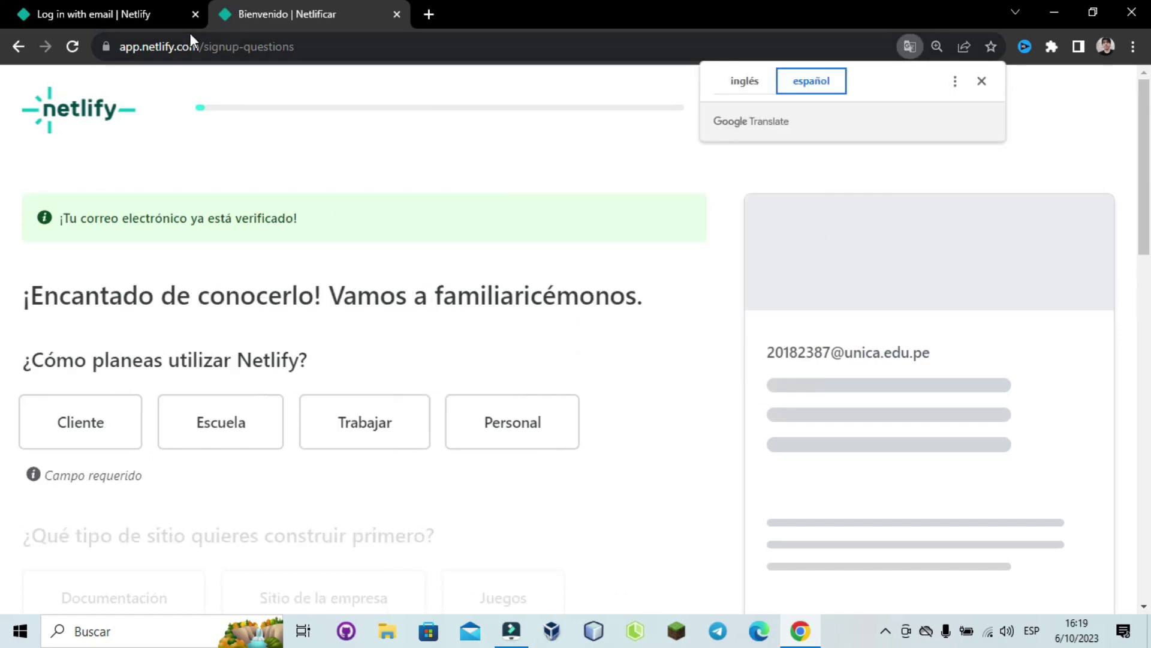
{"action": "left_click", "coordinate": [123, 12]}
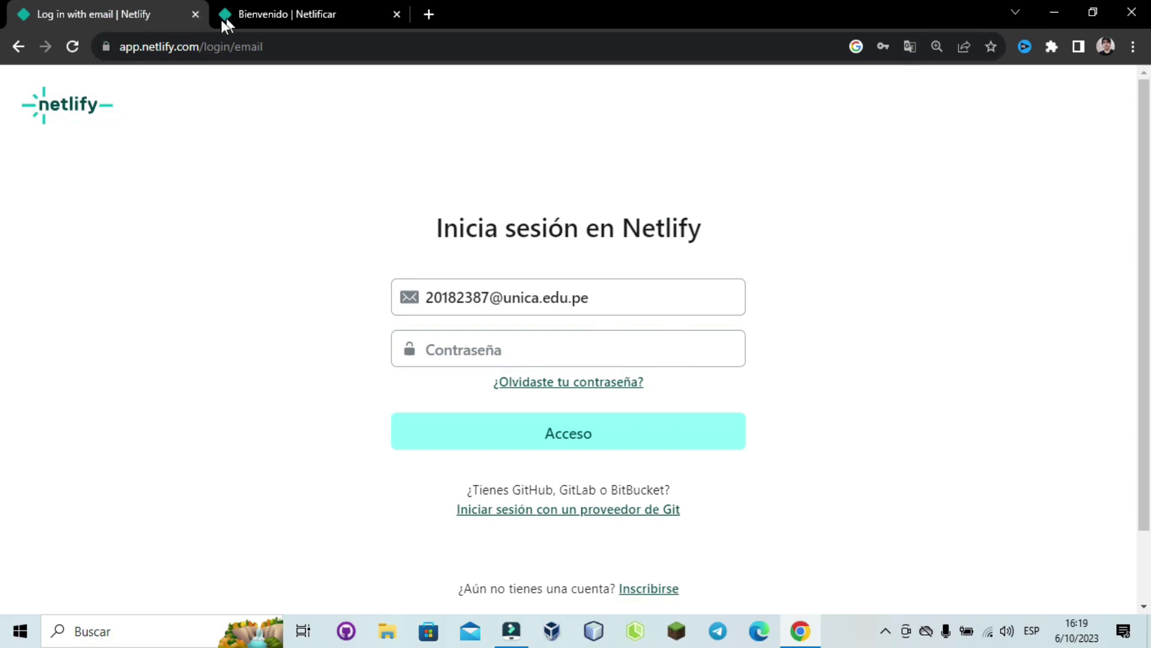
{"action": "left_click", "coordinate": [194, 15]}
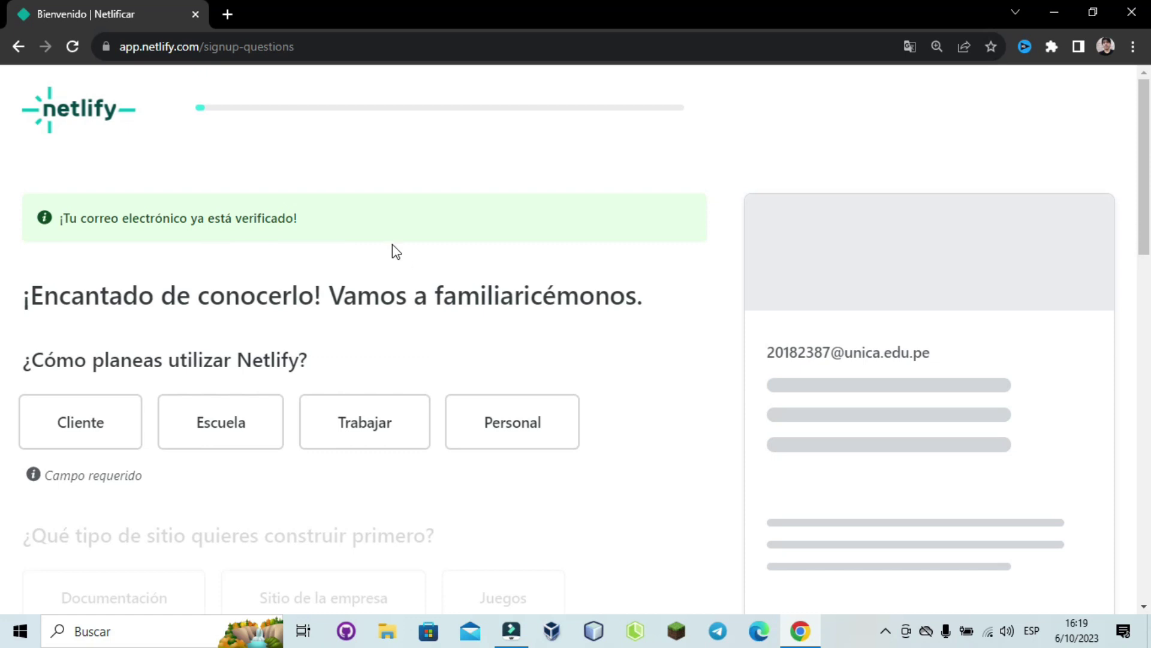
Answer the onboarding questions: Escuela for usage, Juegos as site type, Alumno as role
{"action": "scroll", "coordinate": [401, 259], "scroll_direction": "down", "scroll_amount": 1}
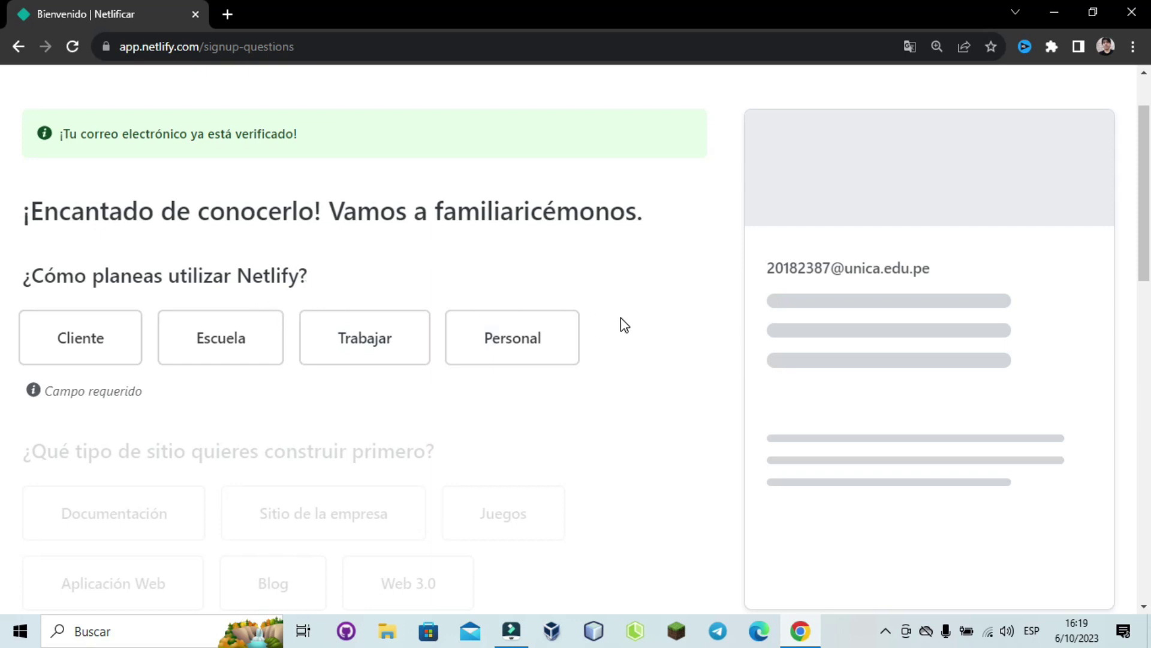
{"action": "scroll", "coordinate": [420, 358], "scroll_direction": "down", "scroll_amount": 1}
{"action": "scroll", "coordinate": [414, 360], "scroll_direction": "up", "scroll_amount": 1}
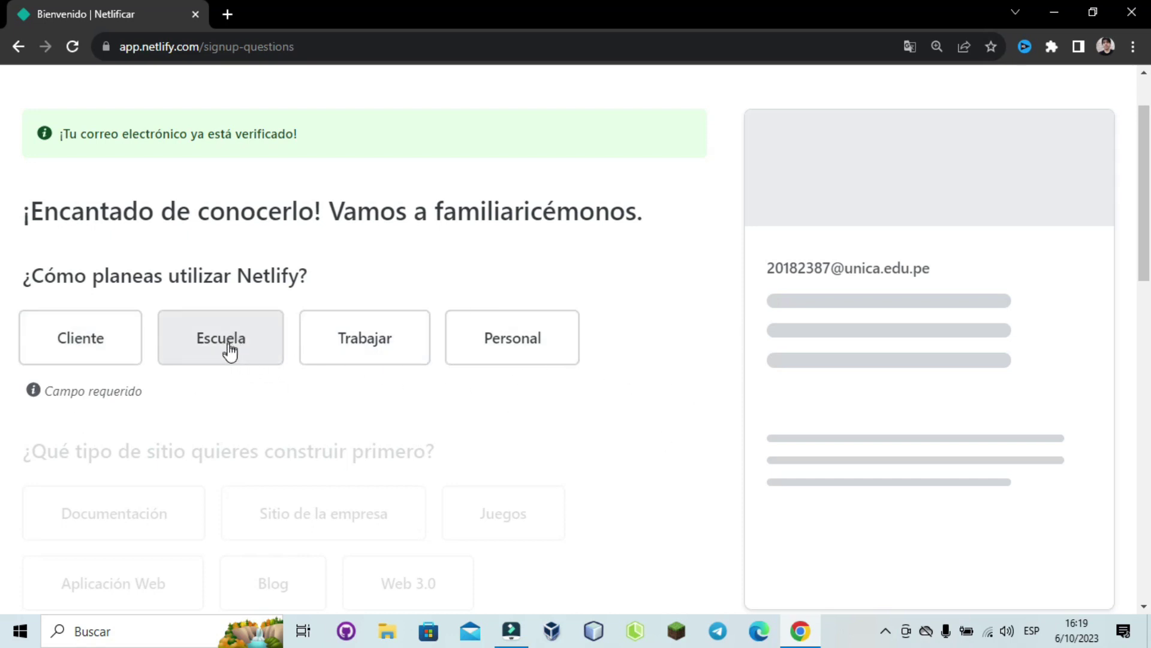
{"action": "left_click", "coordinate": [233, 352]}
{"action": "scroll", "coordinate": [311, 276], "scroll_direction": "down", "scroll_amount": 3}
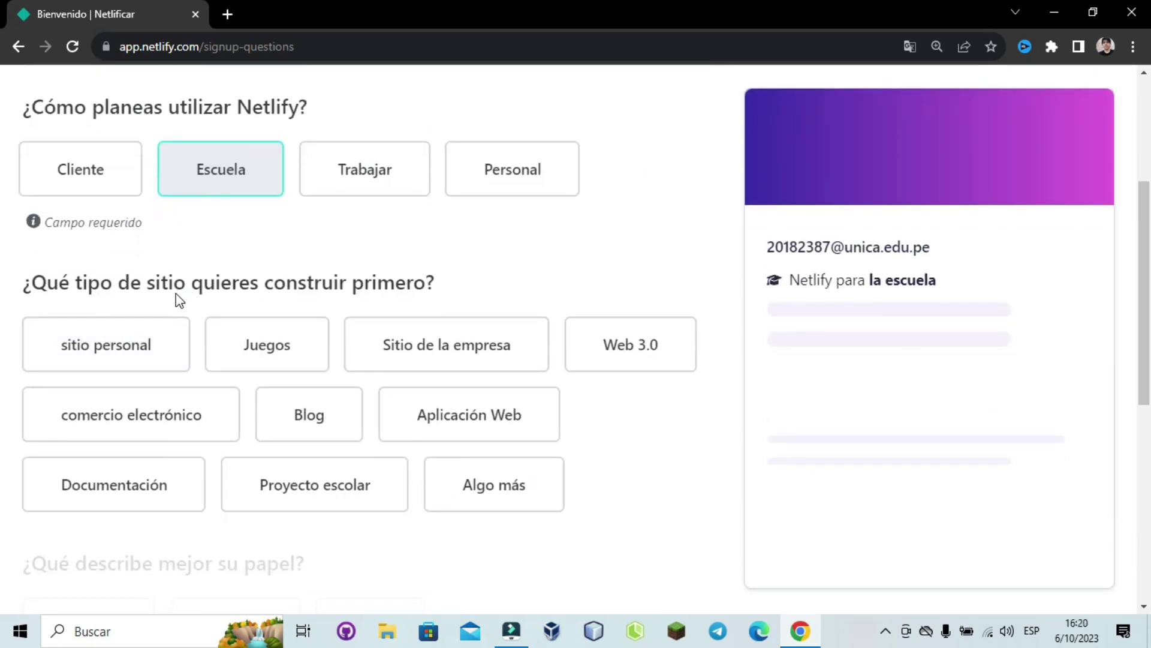
{"action": "scroll", "coordinate": [427, 270], "scroll_direction": "down", "scroll_amount": 1}
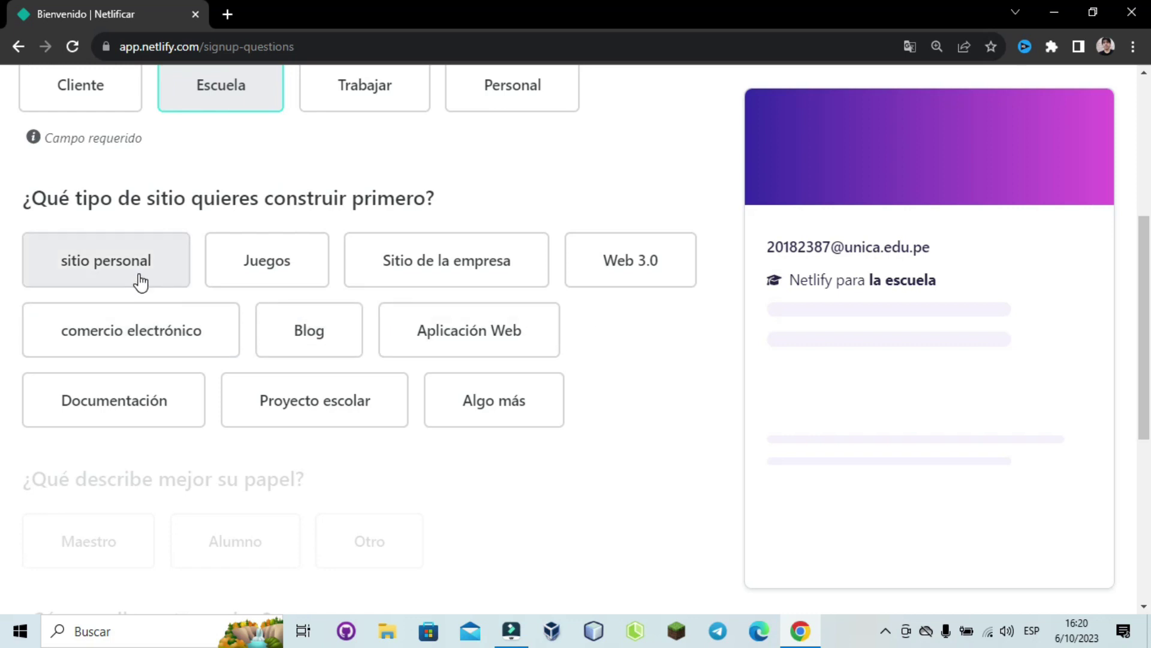
{"action": "left_click", "coordinate": [275, 264]}
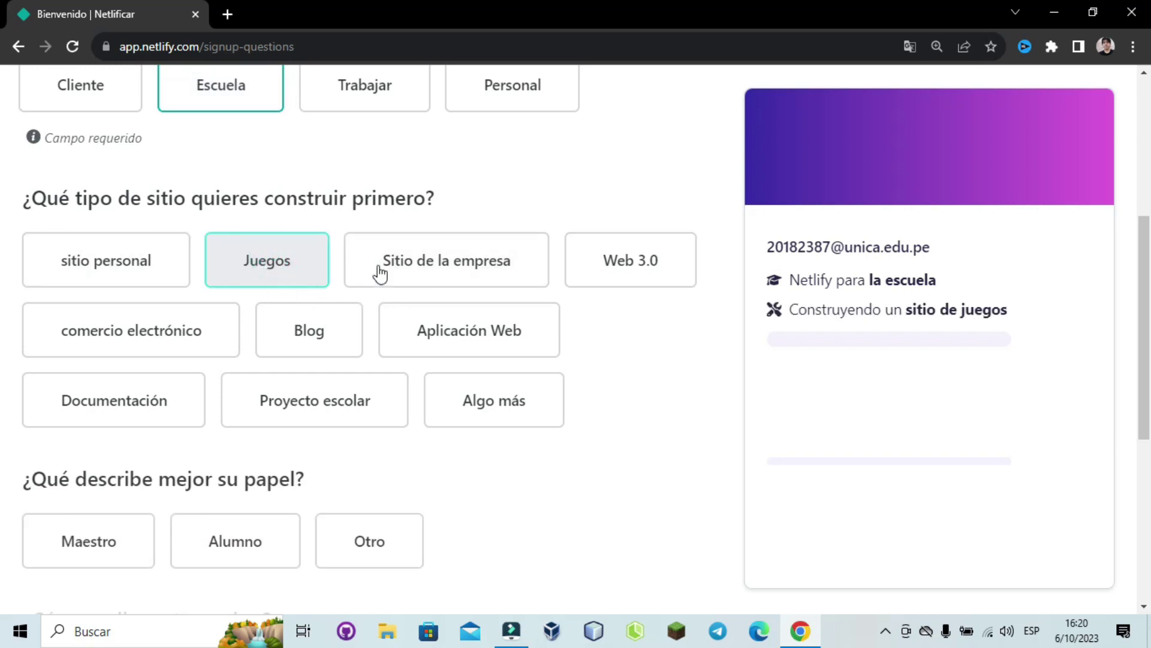
{"action": "scroll", "coordinate": [617, 380], "scroll_direction": "down", "scroll_amount": 3}
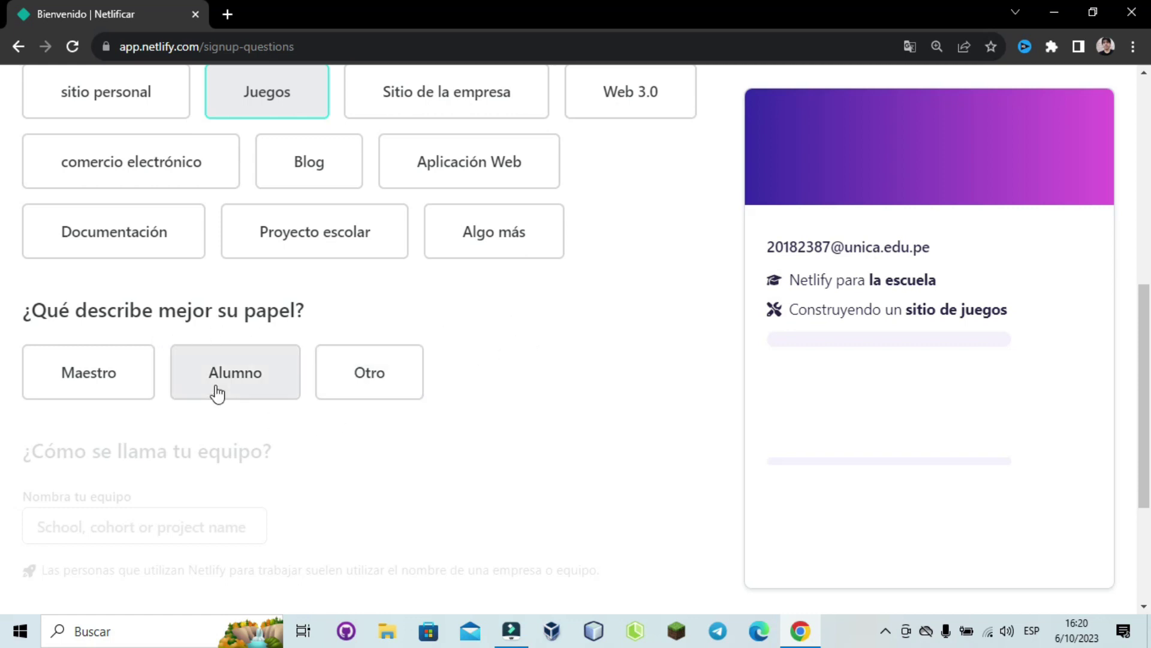
{"action": "scroll", "coordinate": [227, 360], "scroll_direction": "down", "scroll_amount": 2}
{"action": "left_click", "coordinate": [256, 307]}
{"action": "scroll", "coordinate": [452, 372], "scroll_direction": "down", "scroll_amount": 2}
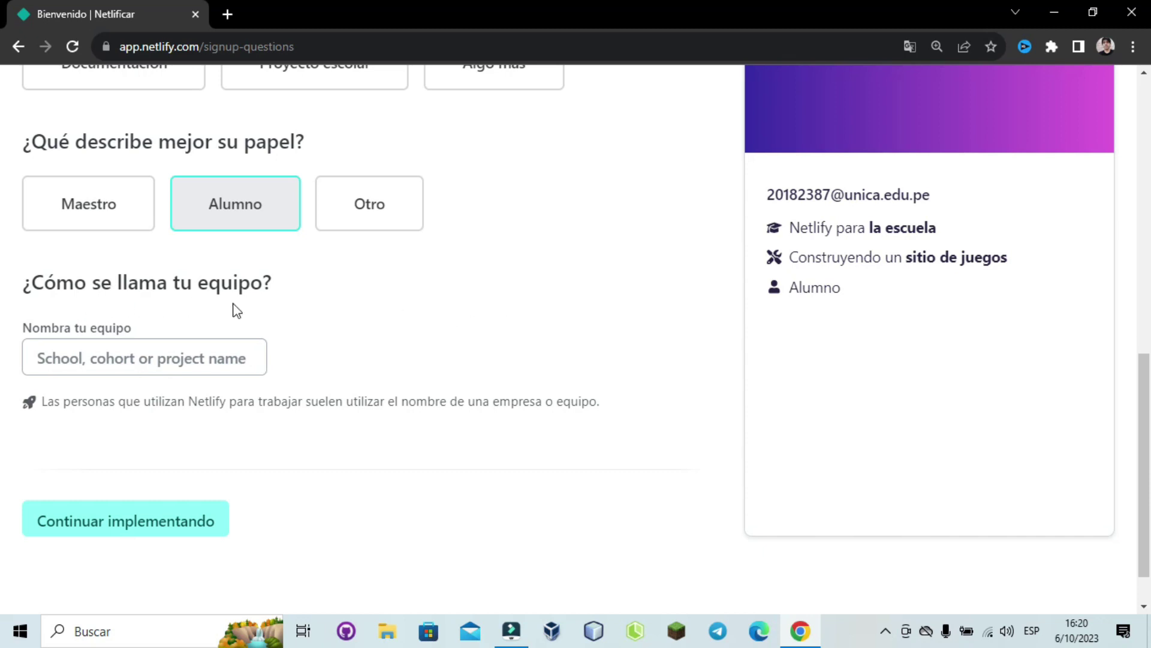
Enter a team name based on the user's name and continue with Continuar implementando
{"action": "left_click", "coordinate": [177, 358]}
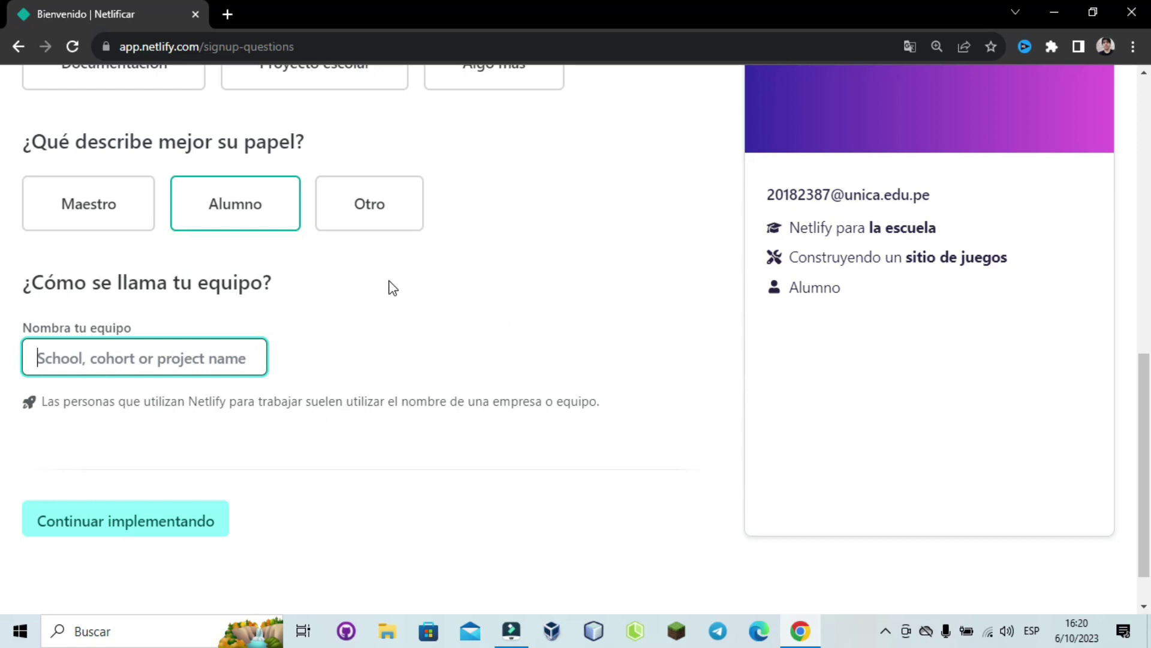
{"action": "left_click", "coordinate": [164, 359]}
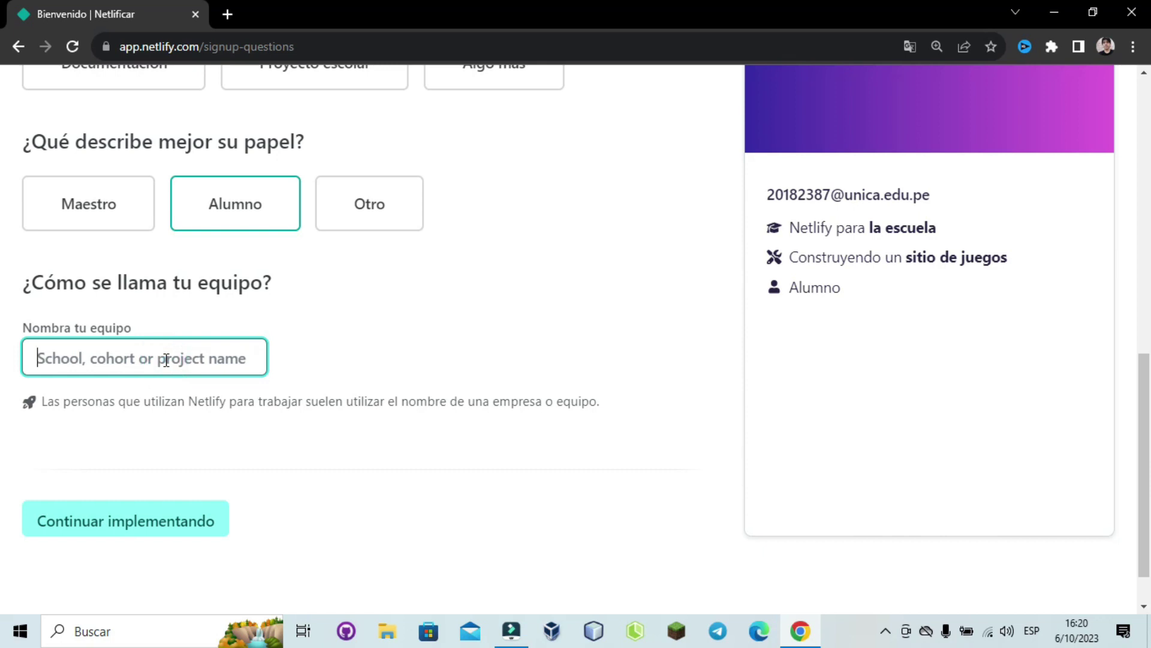
{"action": "type", "text": "G"}
{"action": "type", "text": "rlos"}
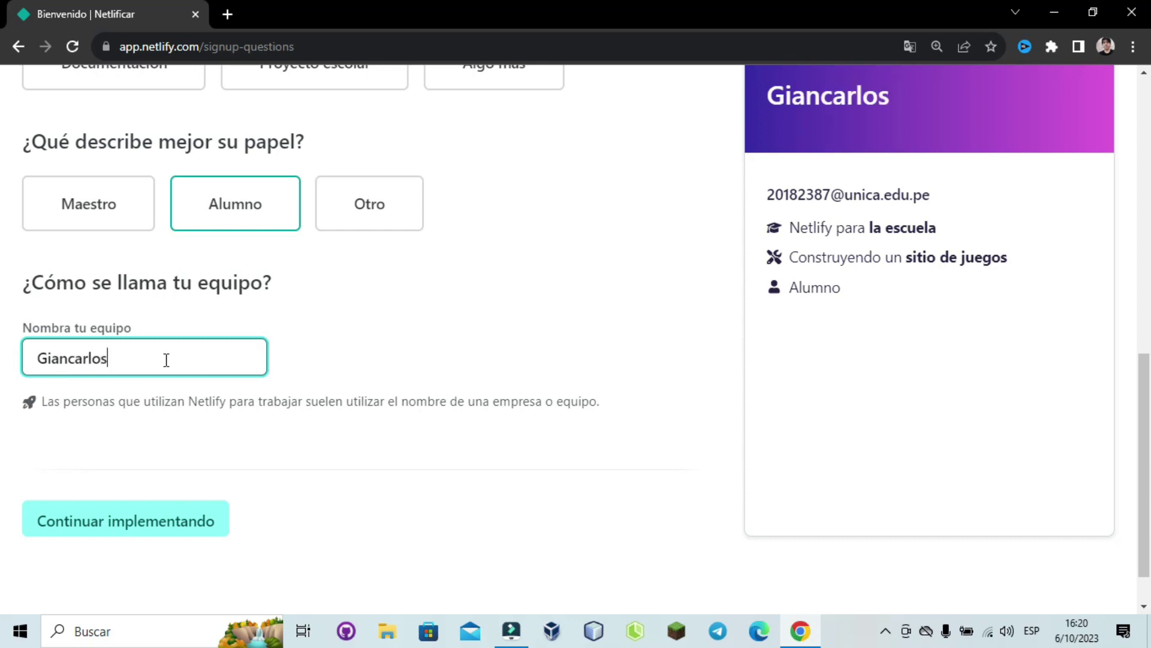
{"action": "type", "text": "Team"}
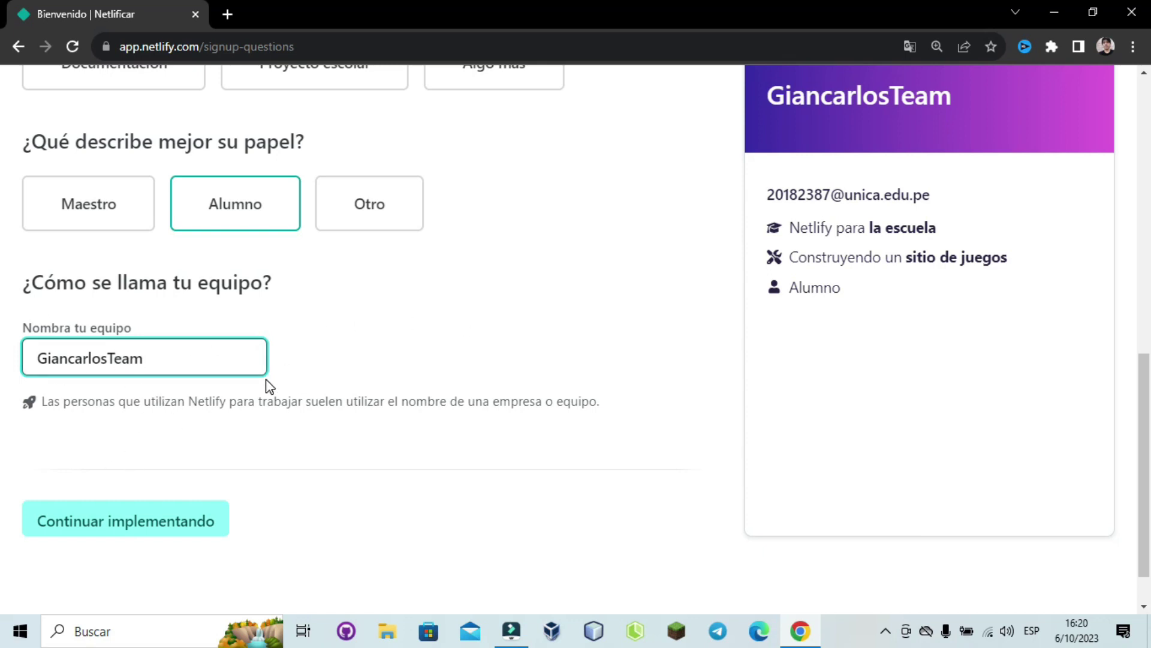
{"action": "scroll", "coordinate": [270, 386], "scroll_direction": "down", "scroll_amount": 1}
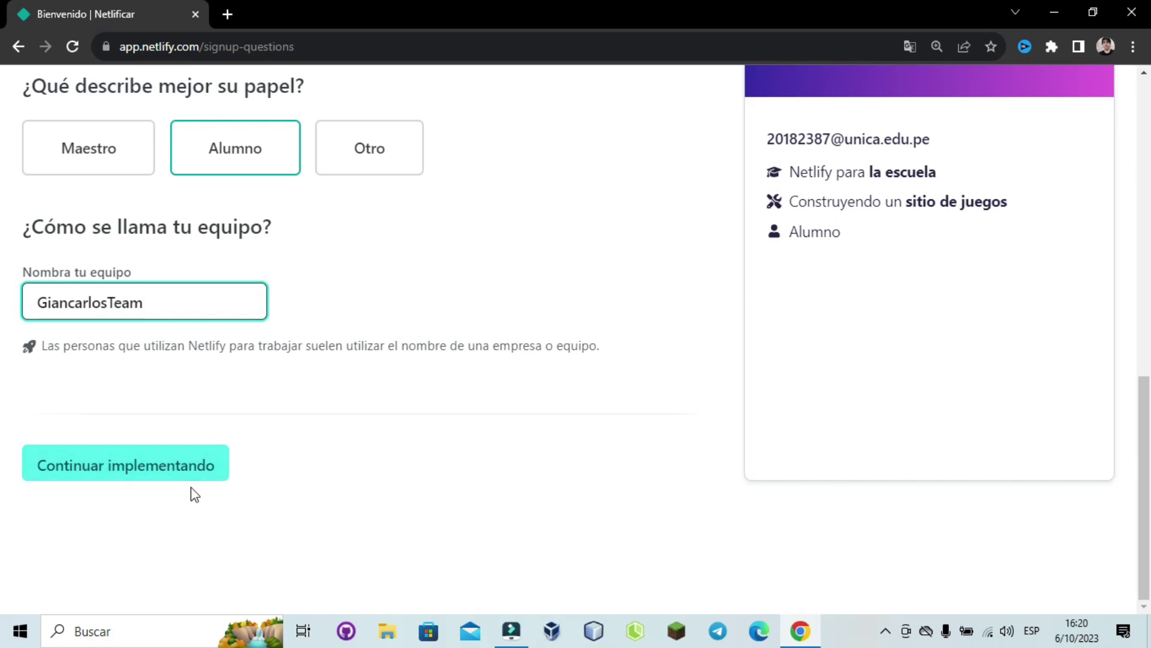
{"action": "left_click", "coordinate": [154, 477]}
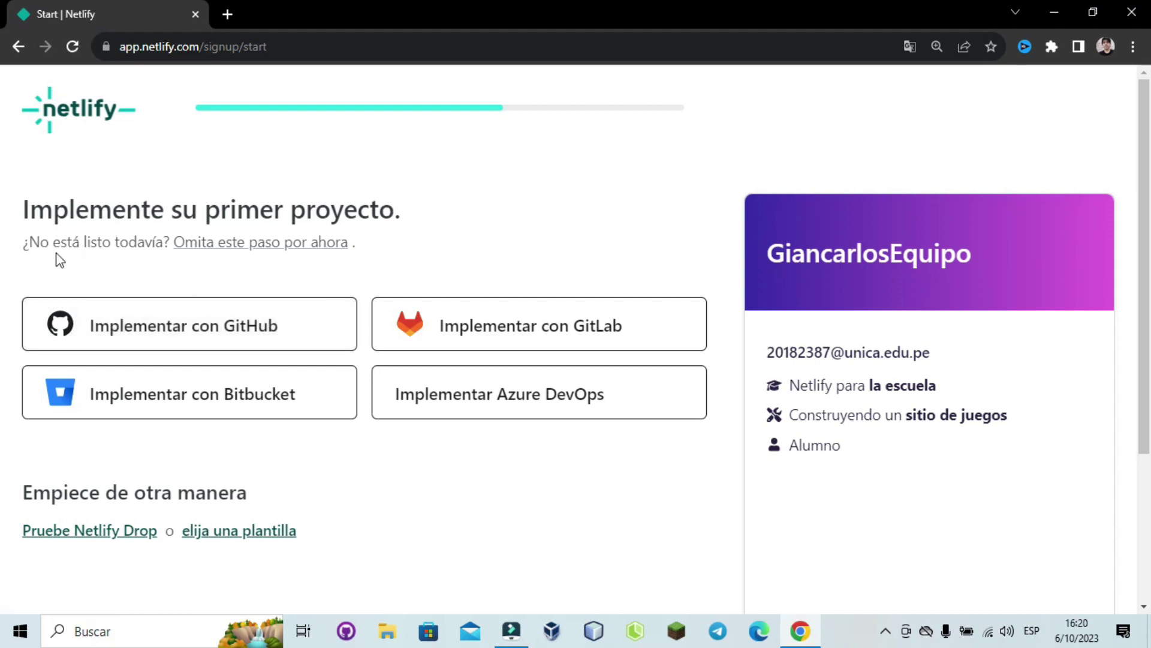
Skip the Implemente su primer proyecto deploy step with Omita este paso por ahora
{"action": "scroll", "coordinate": [288, 288], "scroll_direction": "down", "scroll_amount": 1}
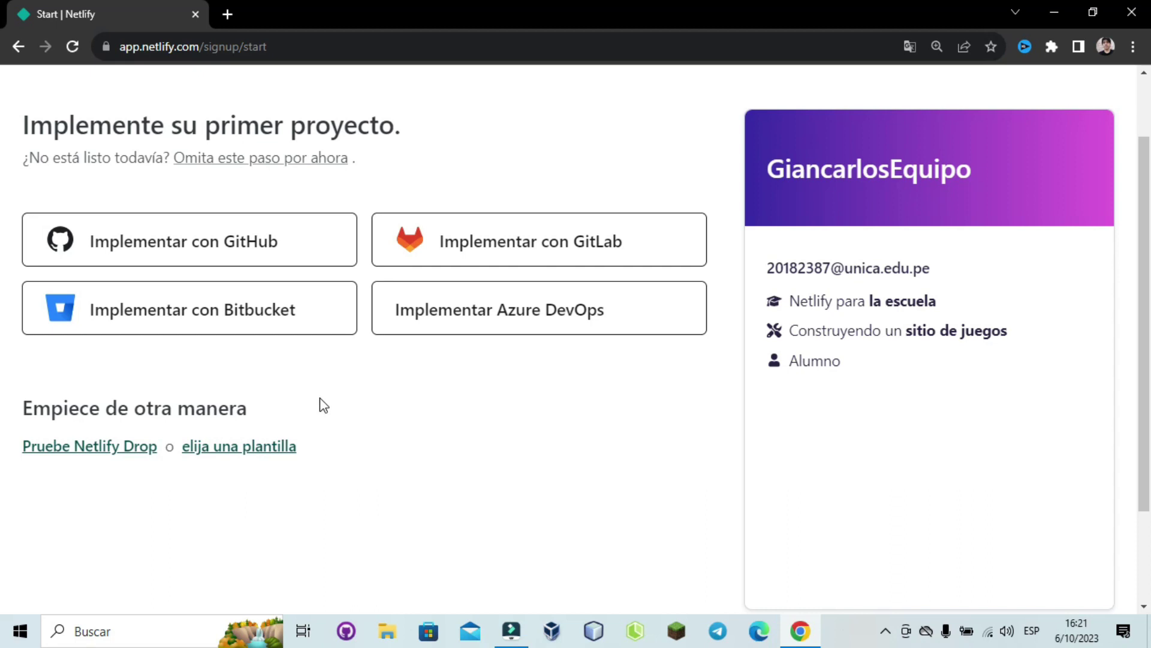
{"action": "scroll", "coordinate": [449, 492], "scroll_direction": "up", "scroll_amount": 1}
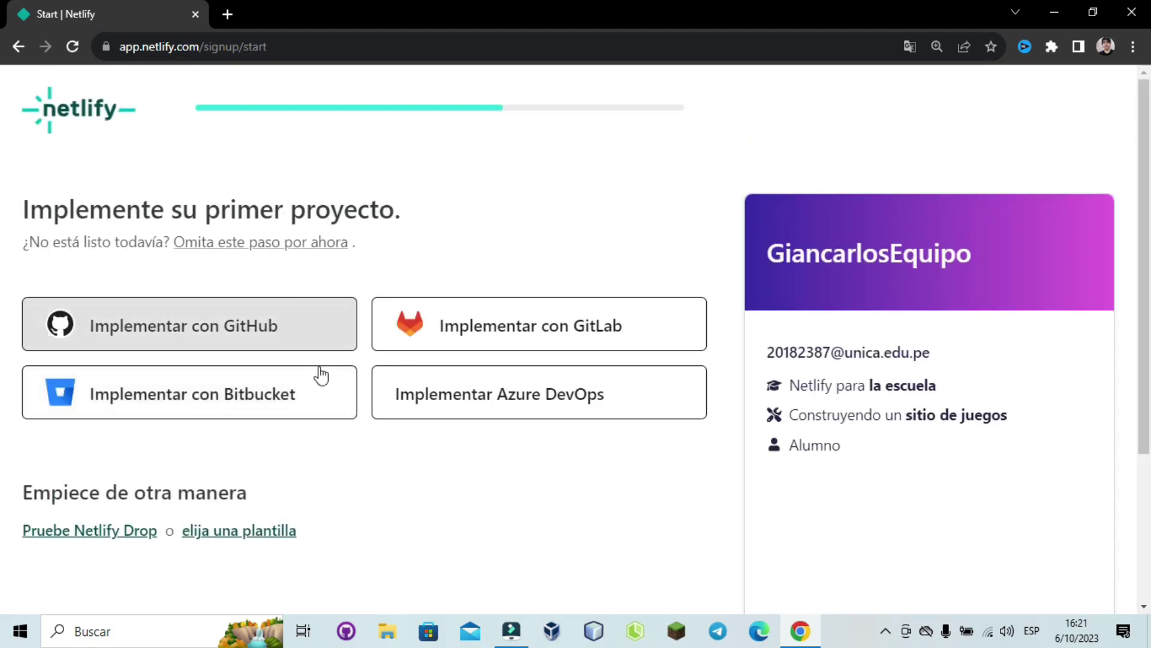
{"action": "scroll", "coordinate": [186, 423], "scroll_direction": "down", "scroll_amount": 1}
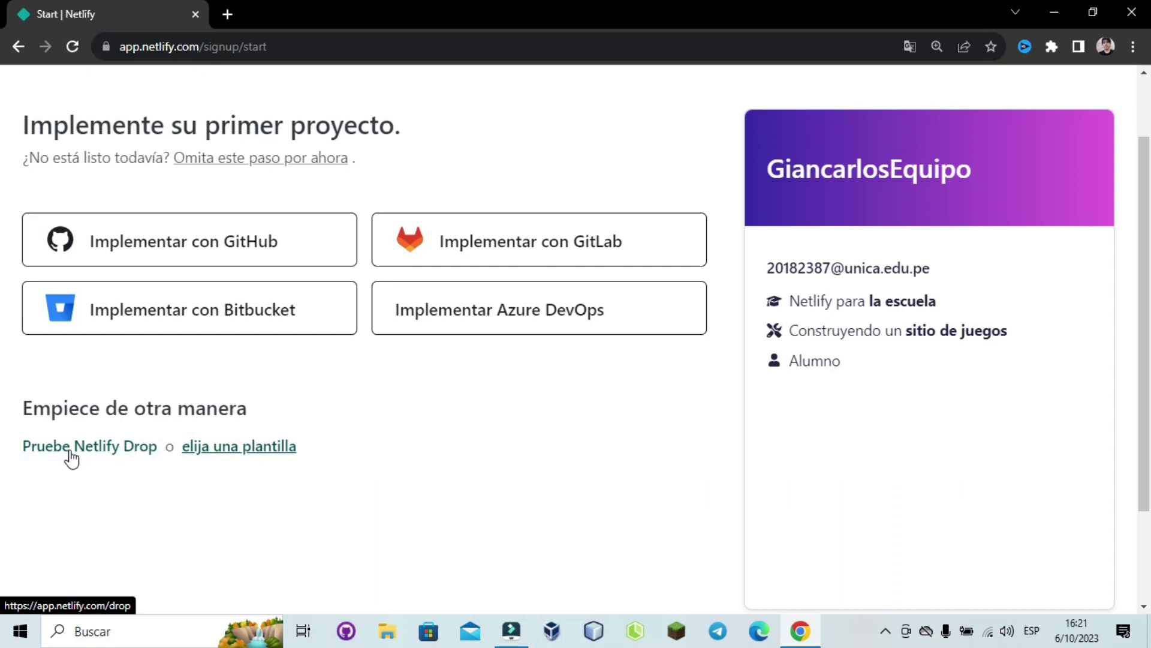
{"action": "left_click", "coordinate": [223, 459]}
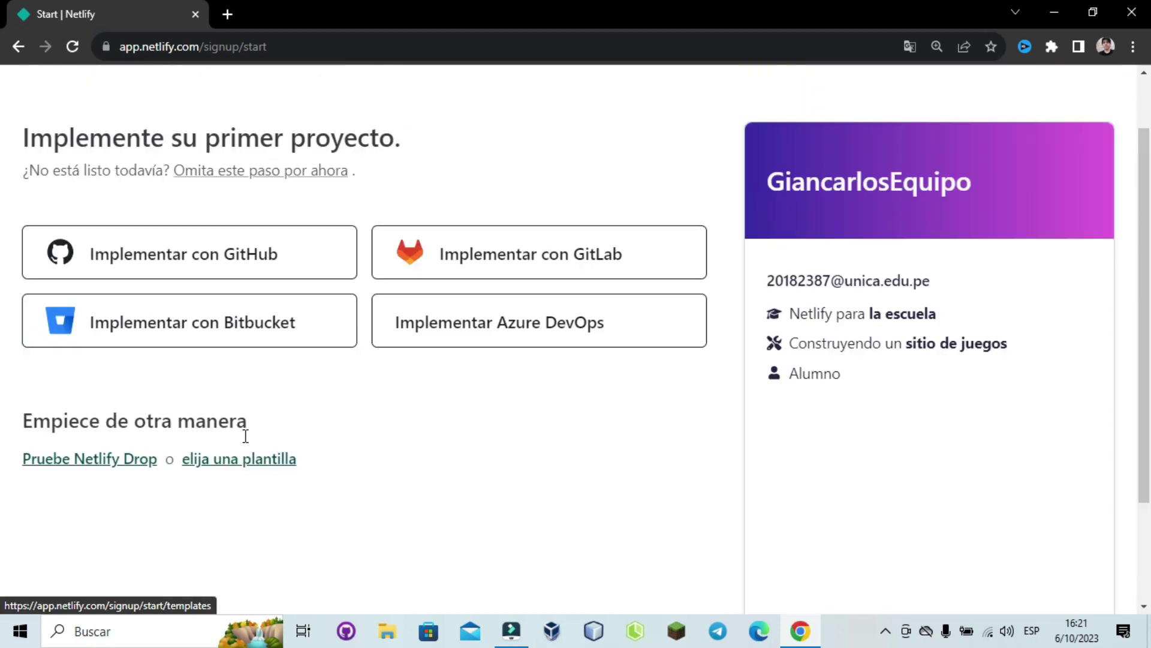
{"action": "scroll", "coordinate": [360, 360], "scroll_direction": "up", "scroll_amount": 1}
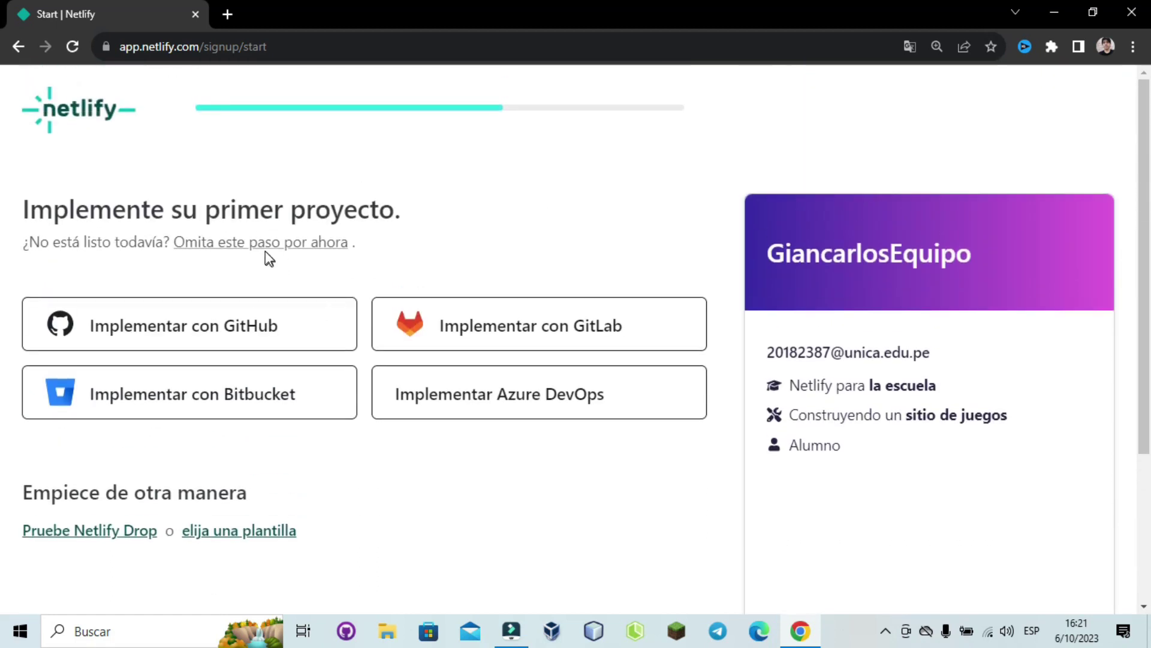
{"action": "left_click", "coordinate": [287, 251]}
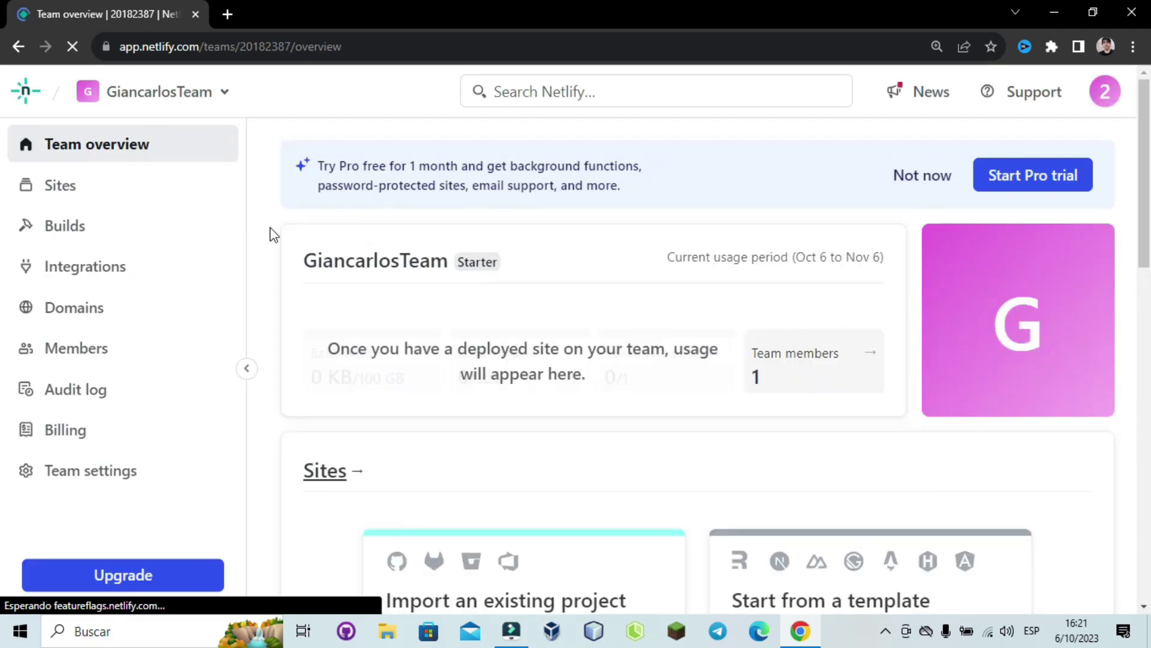
Translate the team overview dashboard into Spanish via Traducir al español and close the Google Translate bubble
{"action": "scroll", "coordinate": [362, 290], "scroll_direction": "down", "scroll_amount": 4}
{"action": "scroll", "coordinate": [339, 330], "scroll_direction": "up", "scroll_amount": 4}
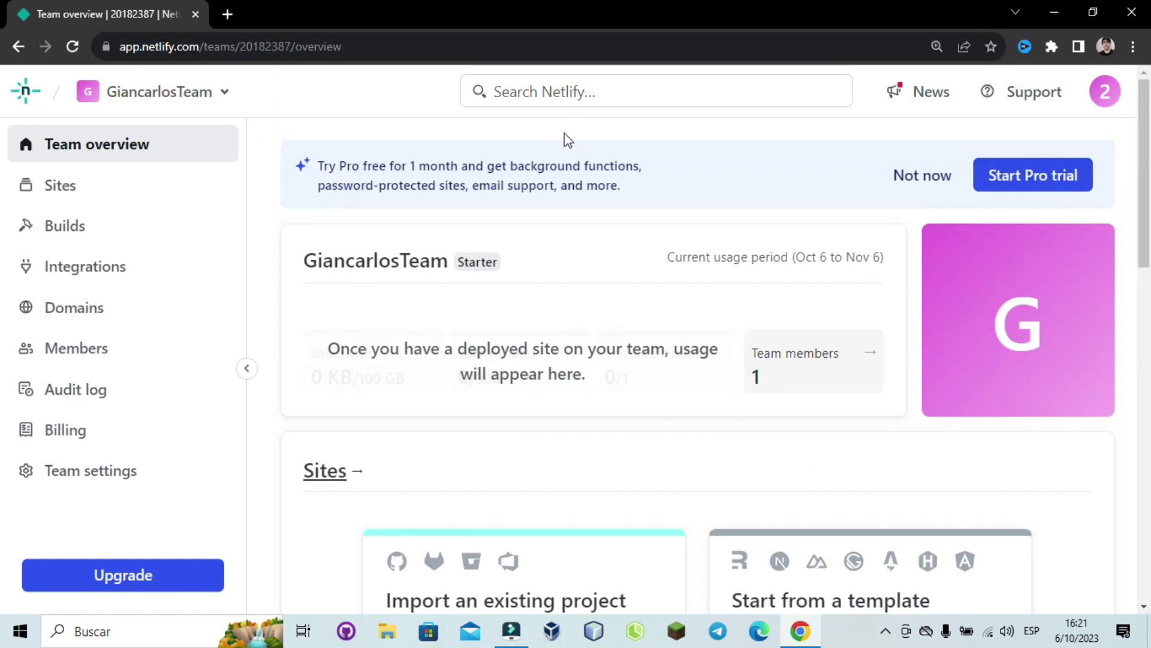
{"action": "scroll", "coordinate": [316, 324], "scroll_direction": "down", "scroll_amount": 3}
{"action": "scroll", "coordinate": [702, 324], "scroll_direction": "down", "scroll_amount": 2}
{"action": "scroll", "coordinate": [390, 354], "scroll_direction": "up", "scroll_amount": 5}
{"action": "right_click", "coordinate": [273, 228]}
{"action": "left_click", "coordinate": [338, 387]}
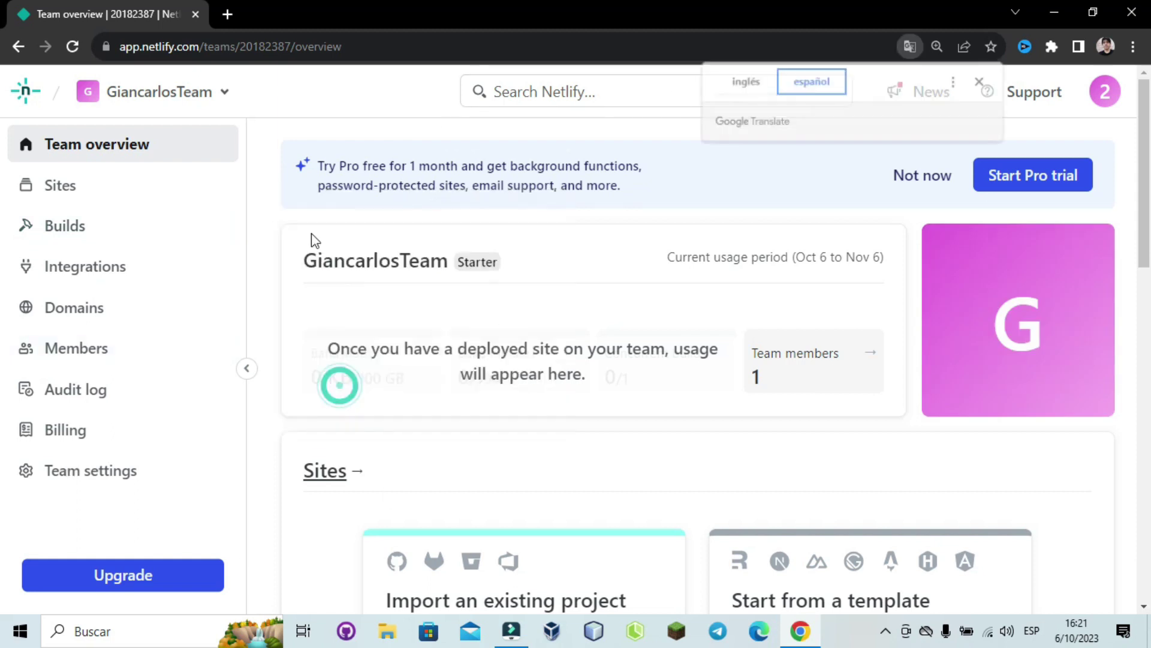
{"action": "left_click", "coordinate": [982, 81]}
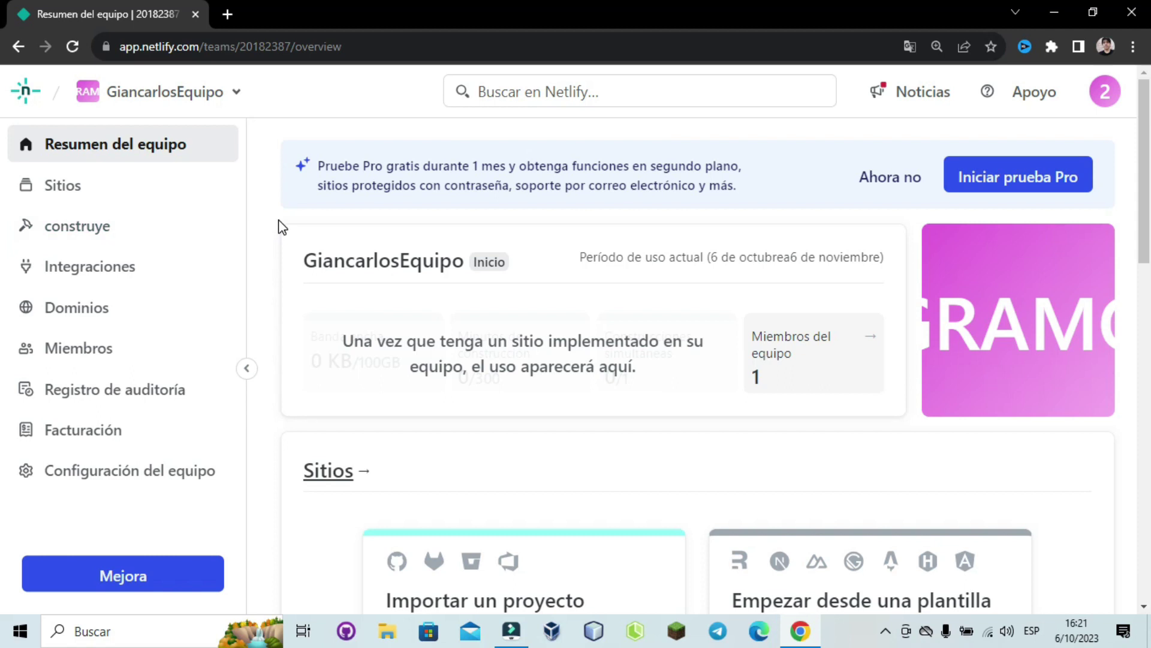
{"action": "scroll", "coordinate": [324, 252], "scroll_direction": "down", "scroll_amount": 5}
{"action": "scroll", "coordinate": [368, 297], "scroll_direction": "up", "scroll_amount": 5}
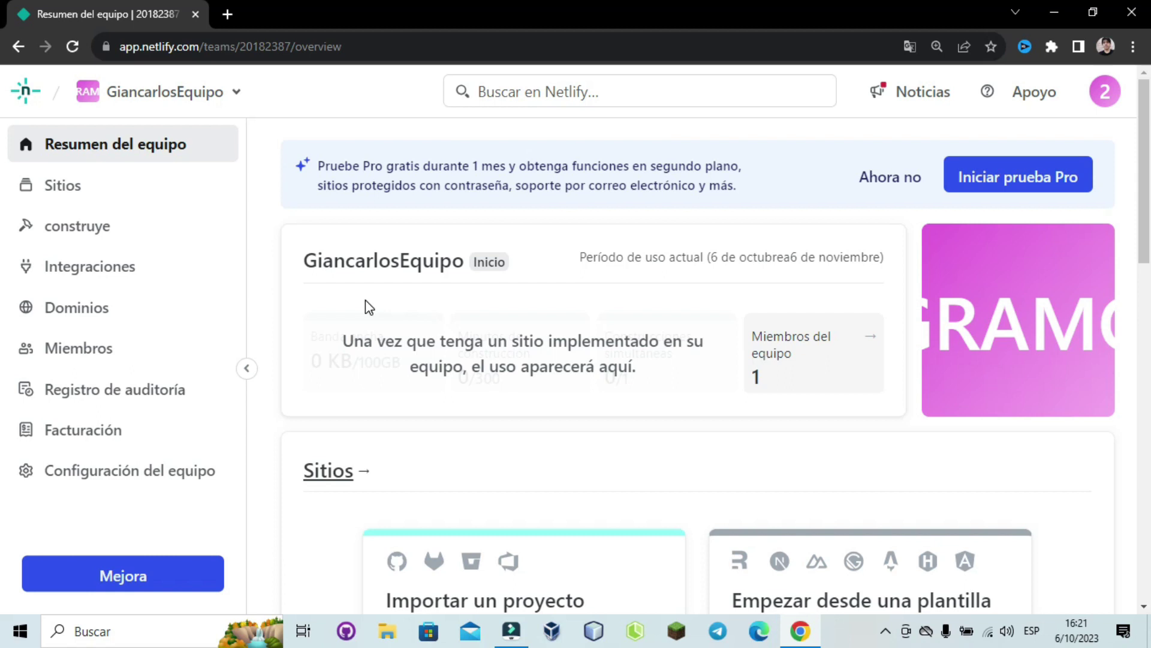